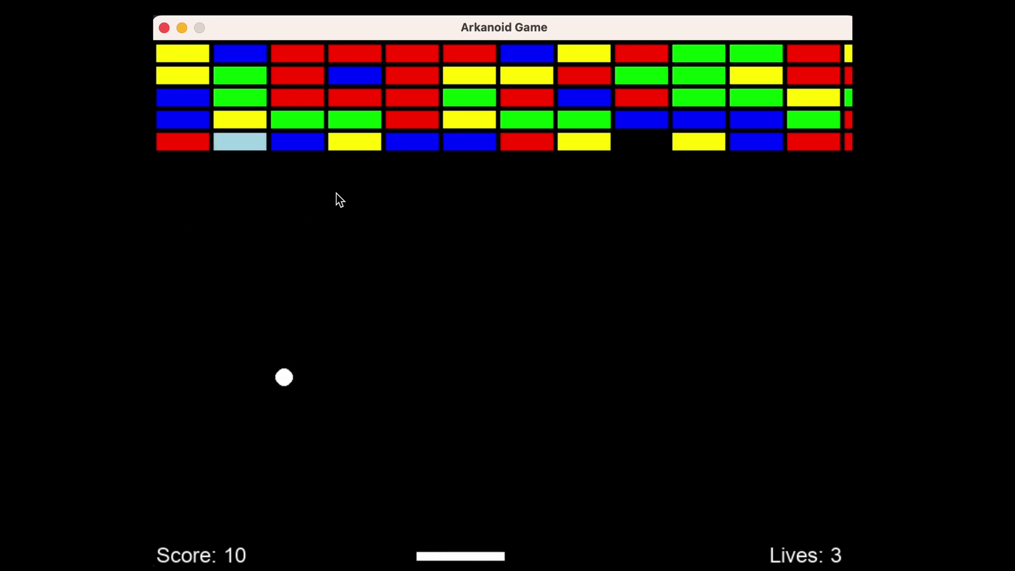
Steer the paddle left and right to keep the balls bouncing, raising the score from 10 to 80
key("Right")
key("Left")
key("Left")
key("Left")
key("Left")
key("Right")
key("Right")
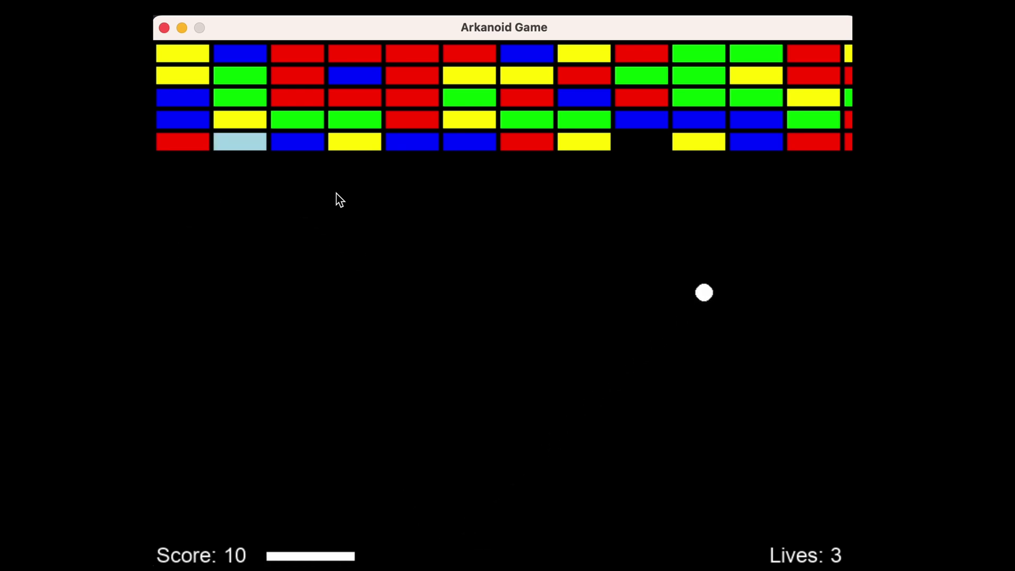
key("Right")
key("Right")
key("Left")
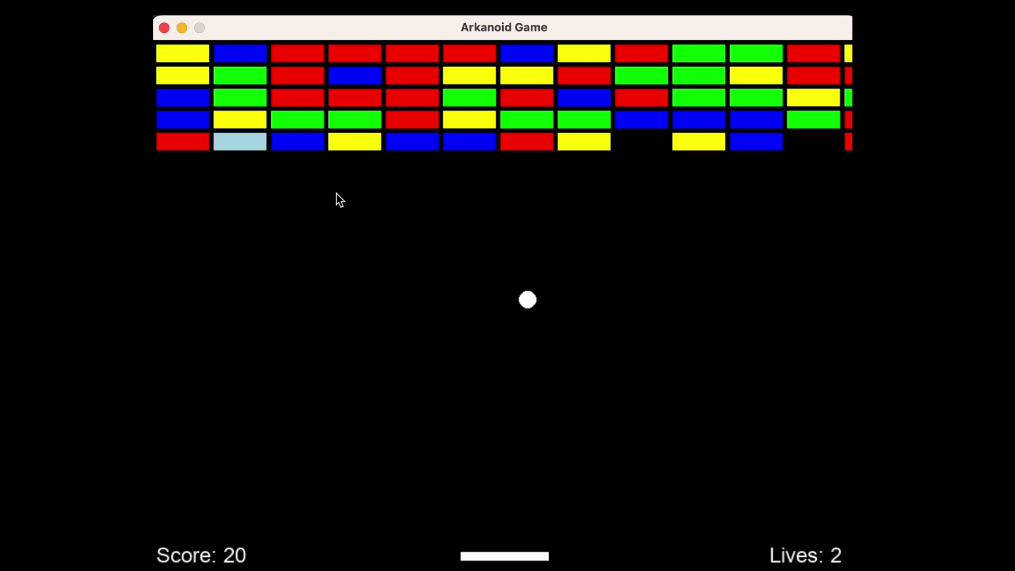
key("Right")
key("Right")
key("Right")
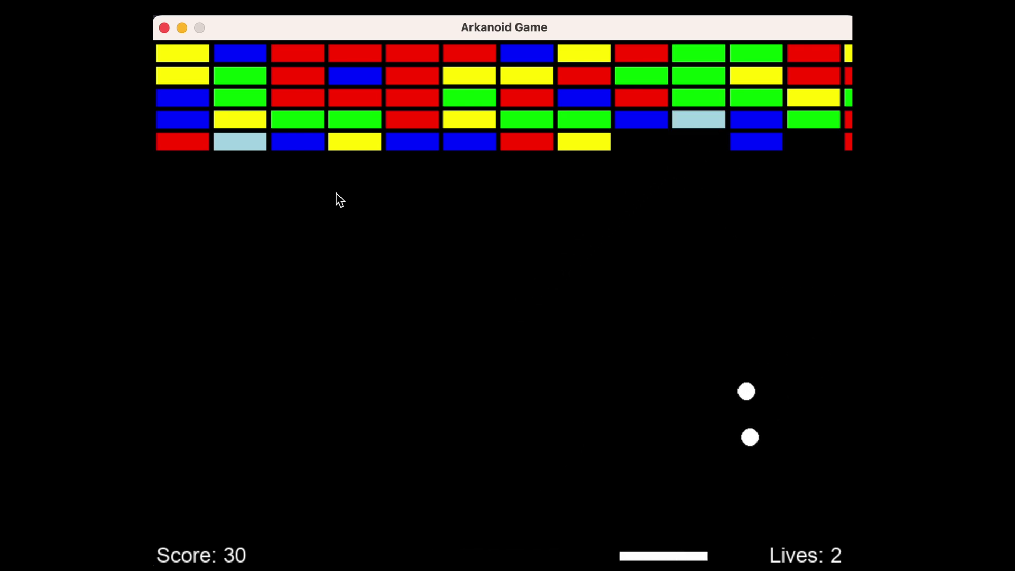
key("Left")
key("Left")
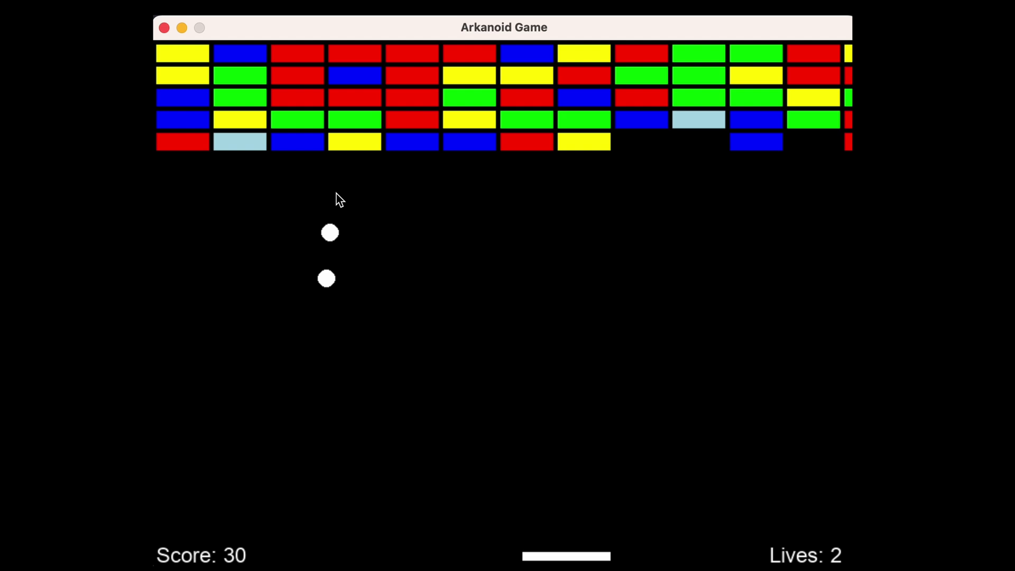
key("Left")
key("Left")
key("Left")
key("Left")
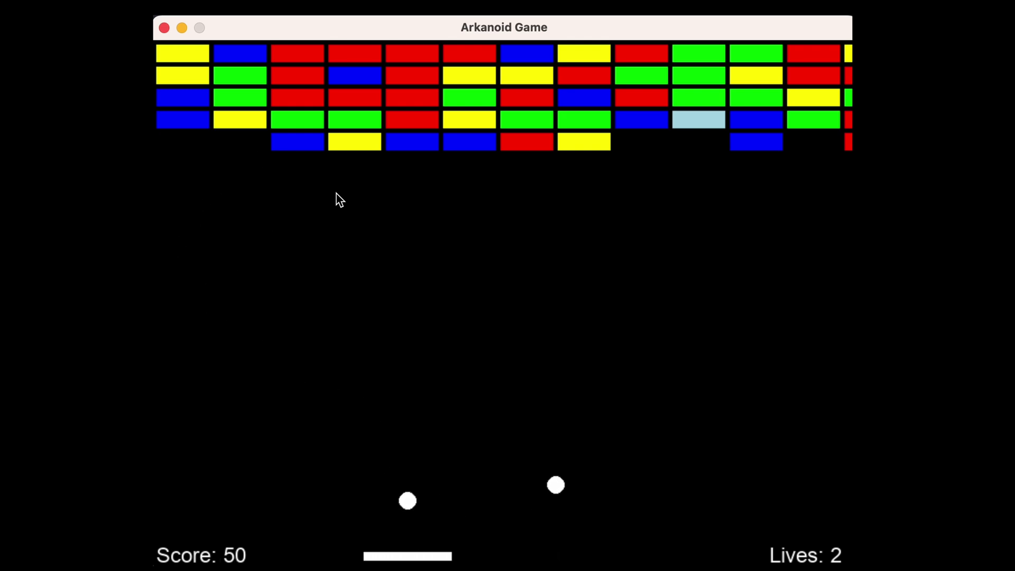
key("Right")
key("Right")
key("Left")
key("Left")
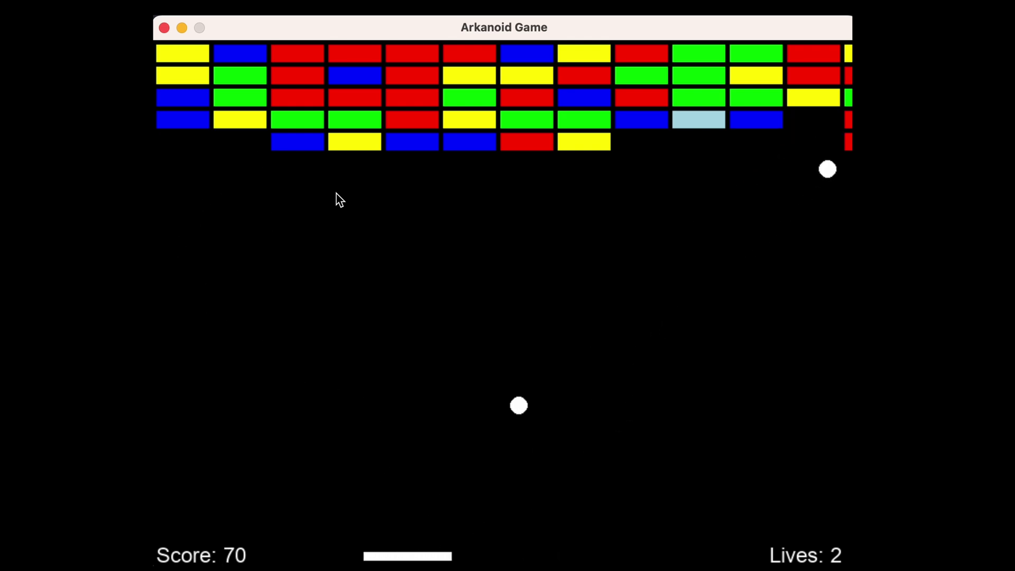
key("Right")
key("Right")
key("Right")
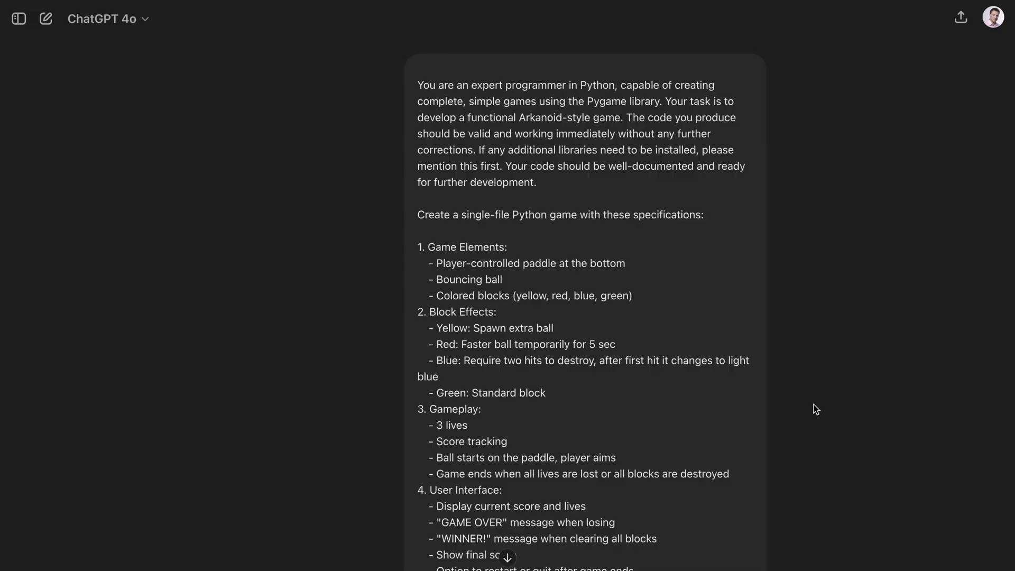
Scroll through ChatGPT 4o's Pygame Arkanoid code answer to its end
scroll(815, 406, "down", 5)
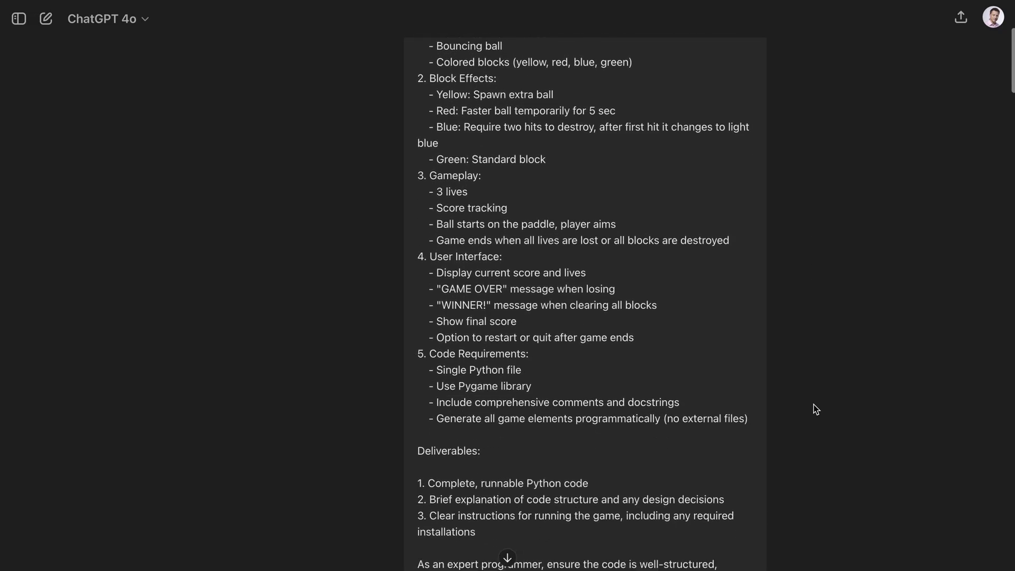
scroll(815, 406, "down", 5)
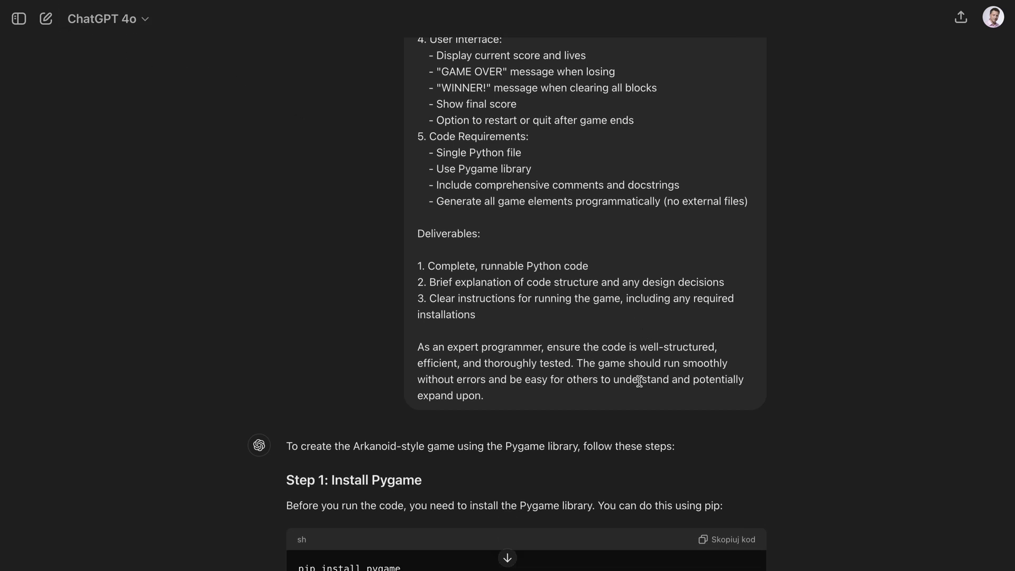
scroll(639, 381, "down", 4)
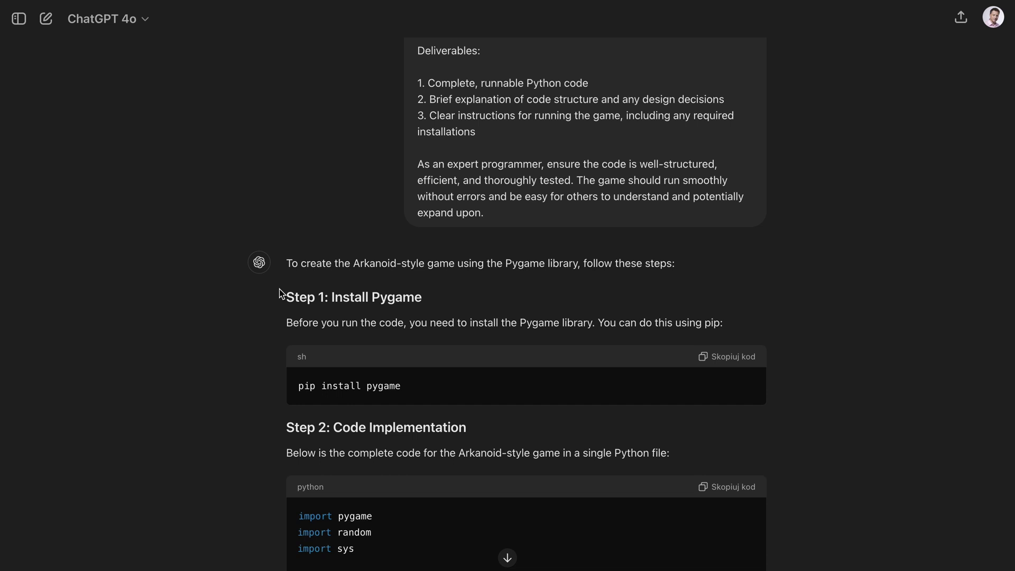
scroll(346, 471, "down", 2)
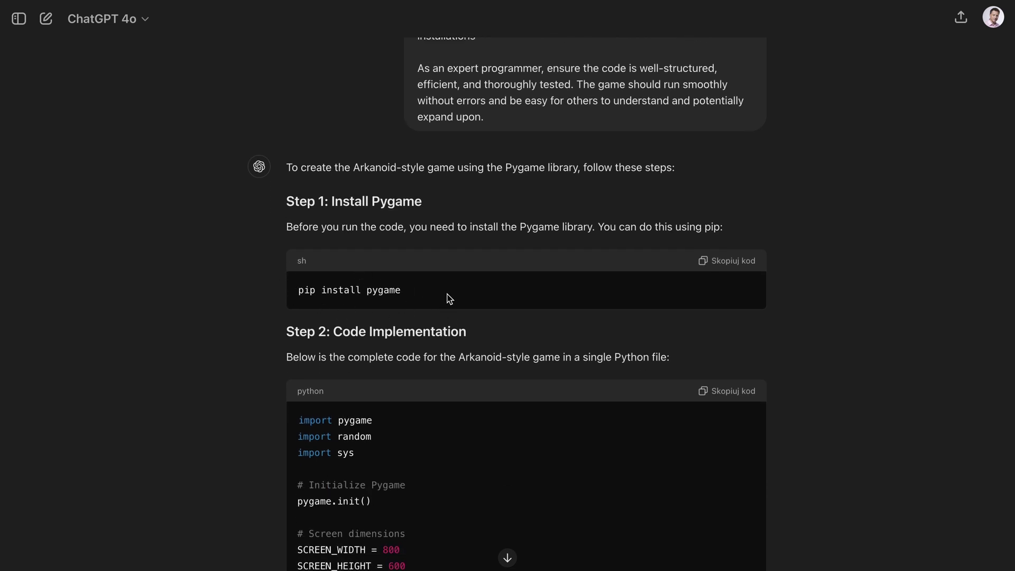
scroll(448, 299, "down", 6)
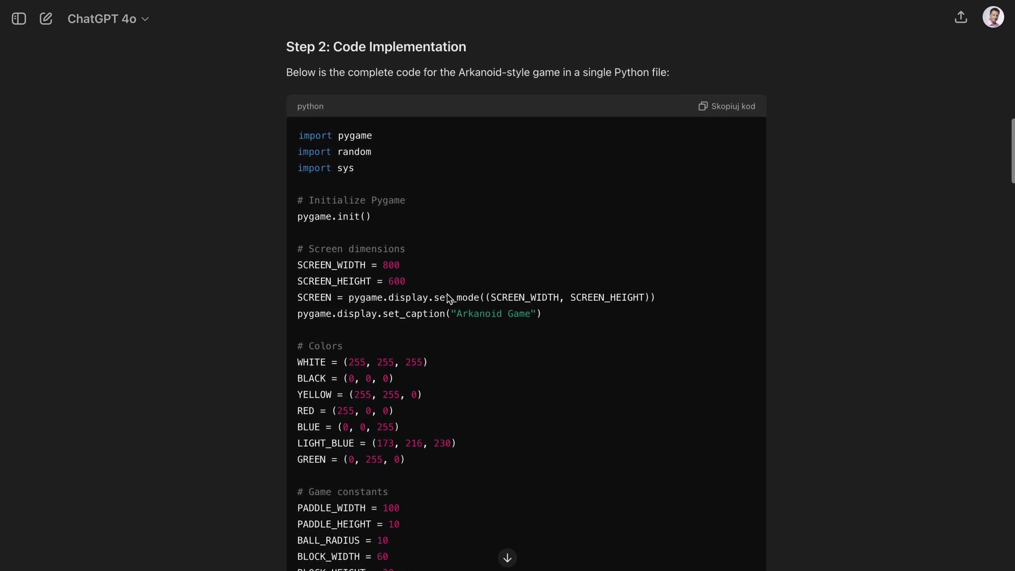
scroll(448, 299, "down", 18)
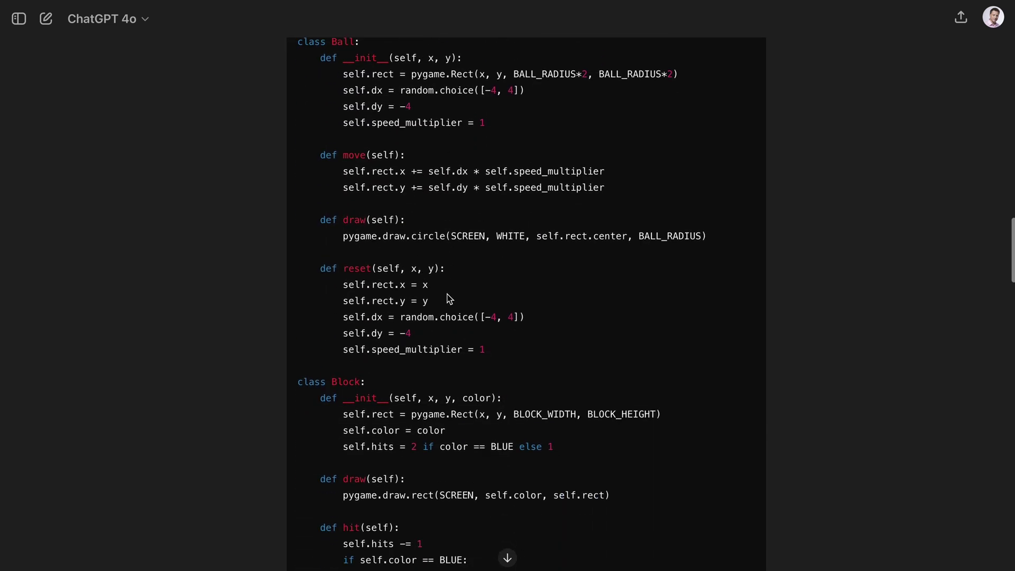
scroll(448, 296, "down", 6)
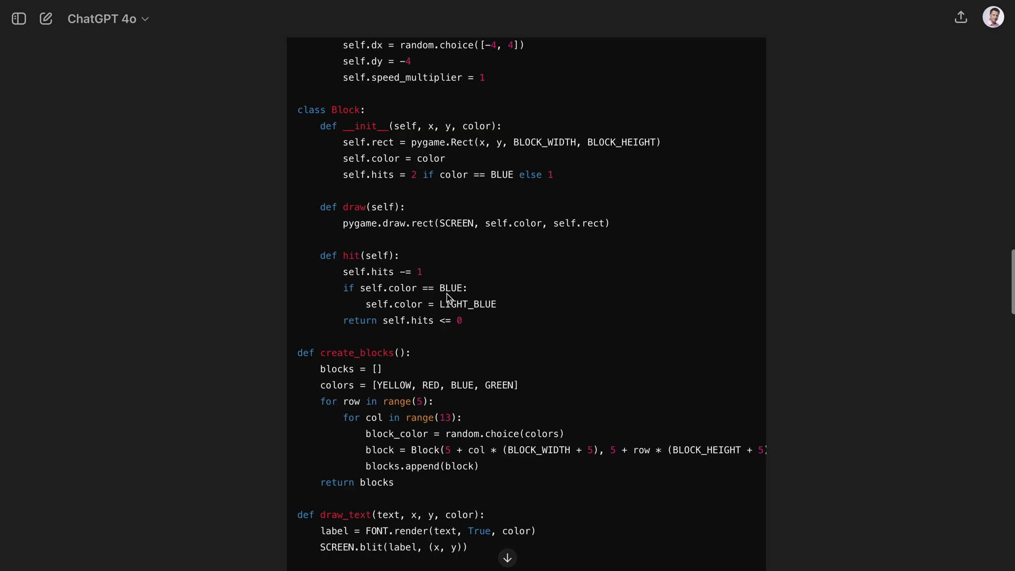
scroll(447, 294, "down", 20)
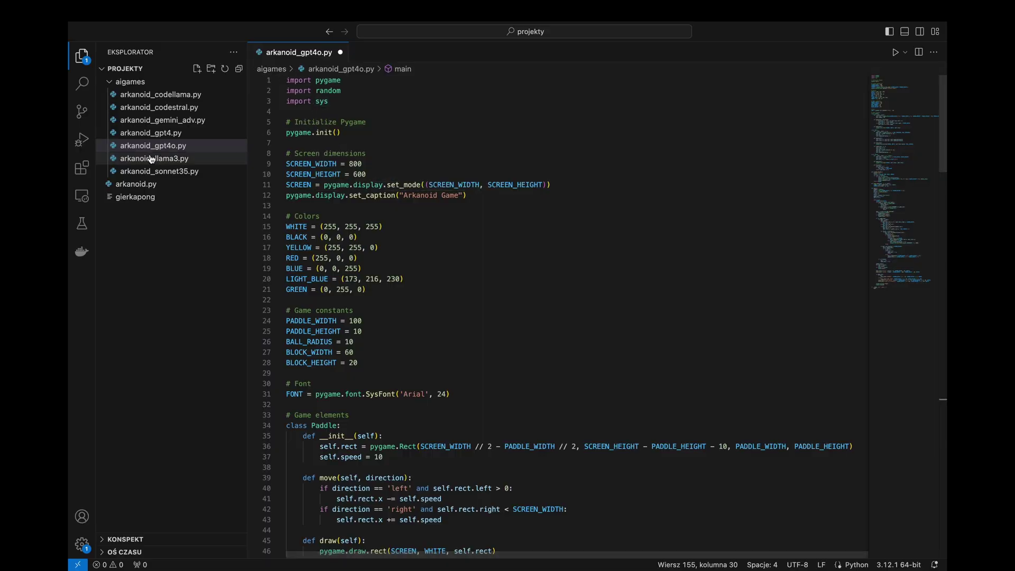
Scroll through arkanoid_gpt4o.py in the editor to the end of the file
scroll(330, 117, "down", 5)
scroll(378, 359, "down", 20)
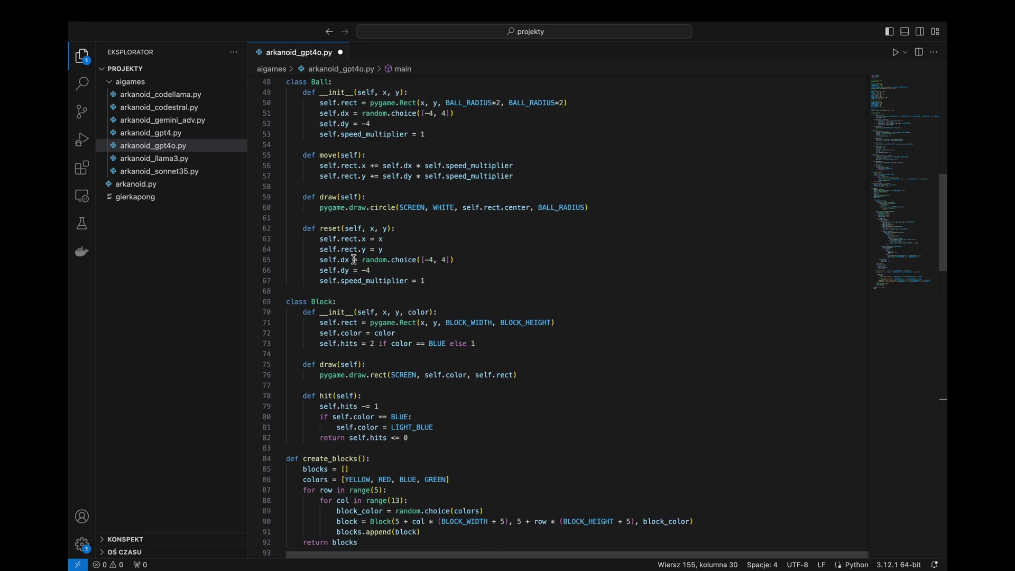
scroll(376, 359, "down", 3)
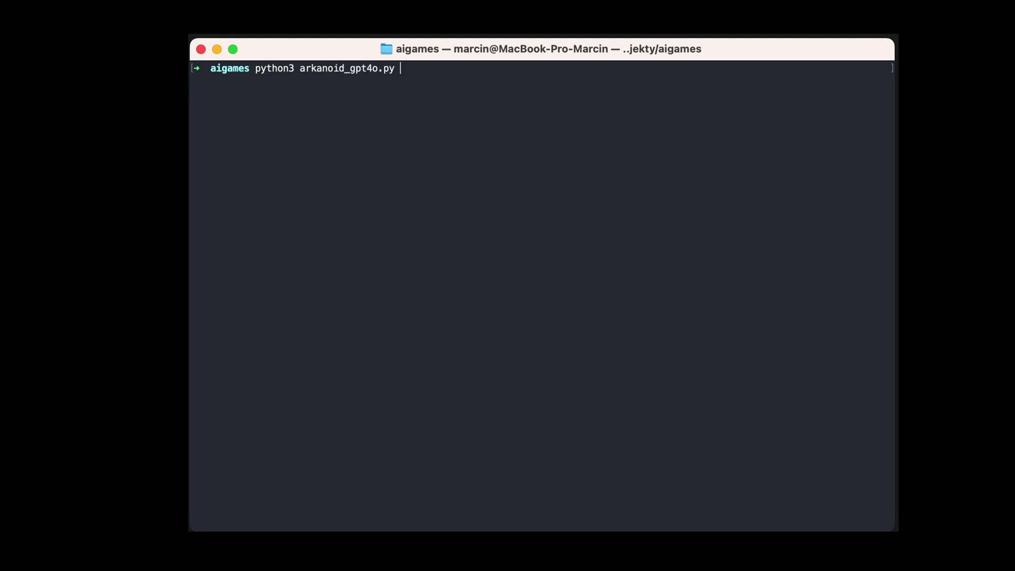
Run arkanoid_gpt4o.py and steer the paddle to keep the first ball in play
key("Return")
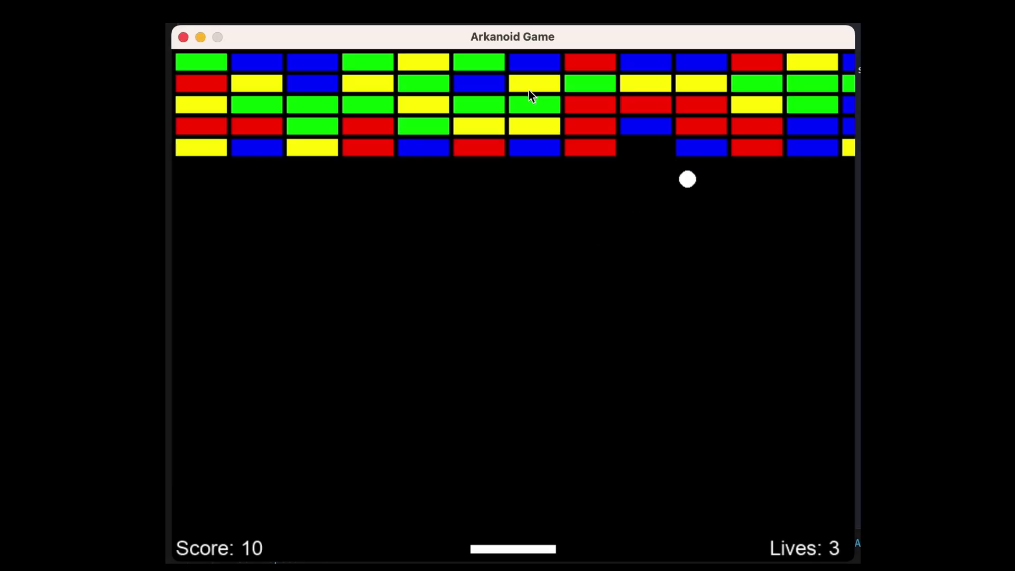
key("Right")
key("Left")
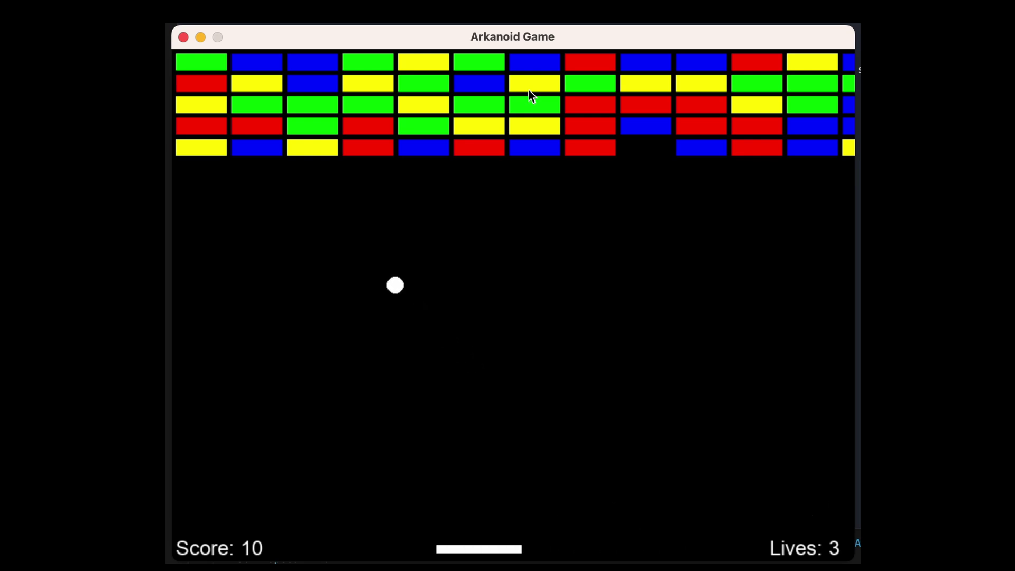
key("Left")
key("Right")
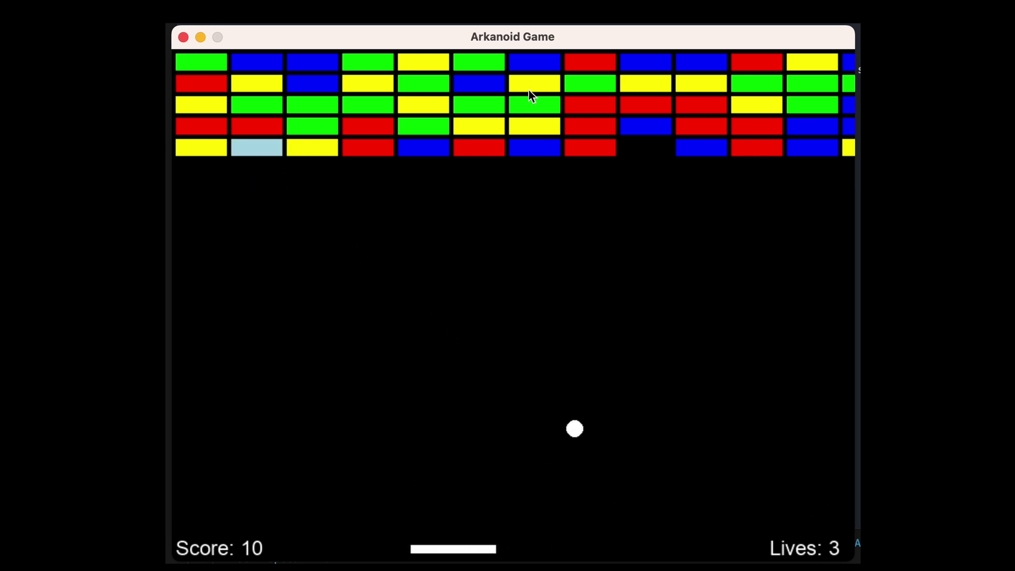
key("Right")
key("Left")
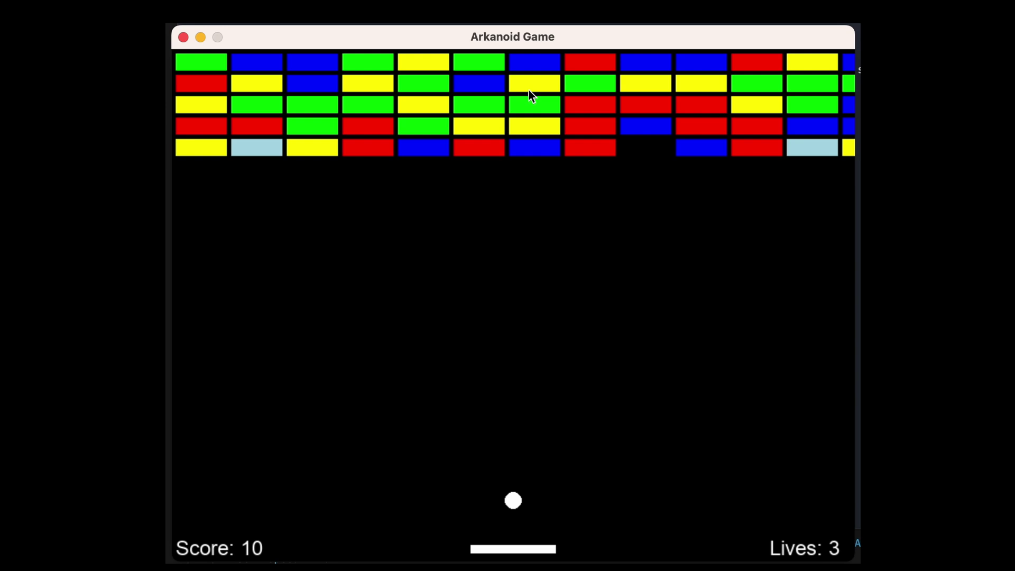
key("Left")
key("Right")
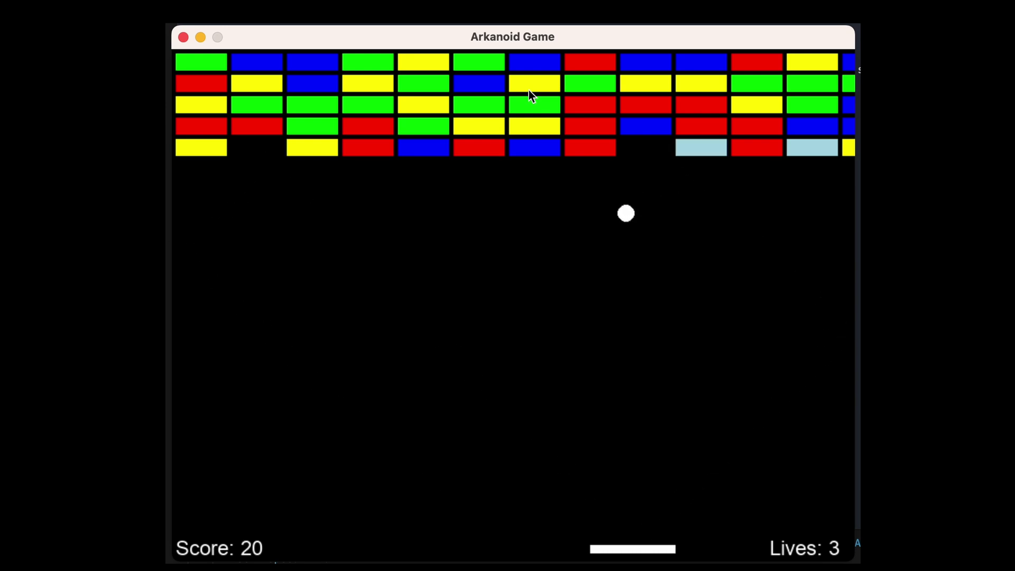
key("Left")
key("Right")
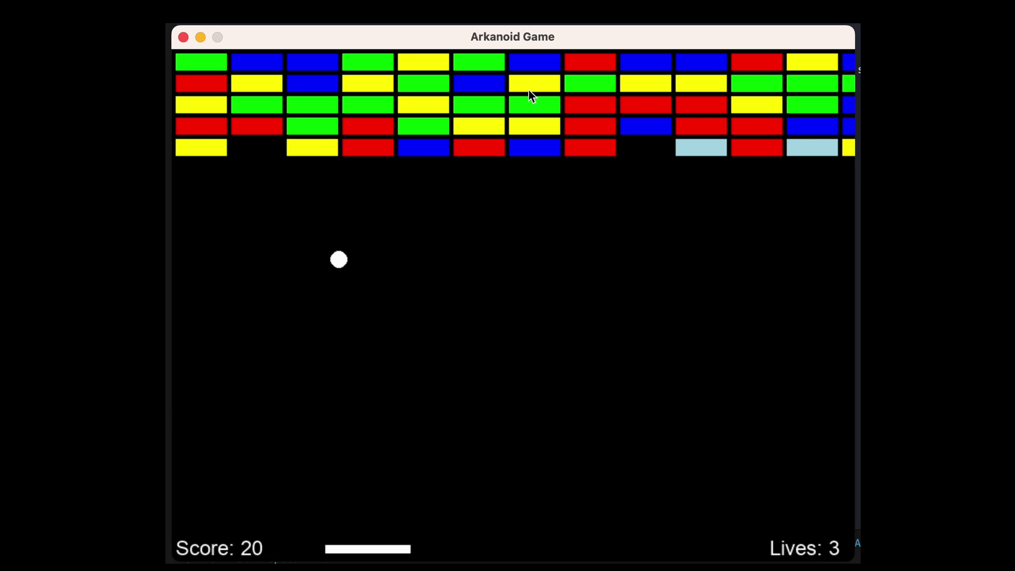
key("Right")
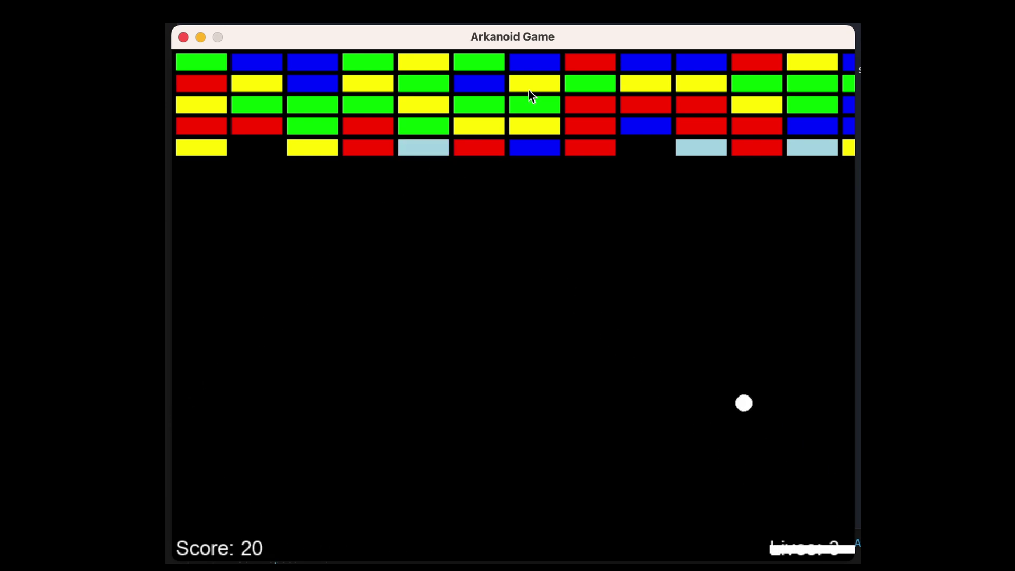
Keep the multiplying balls bouncing until every brick is cleared, finishing with score 650
key("Left")
key("Left")
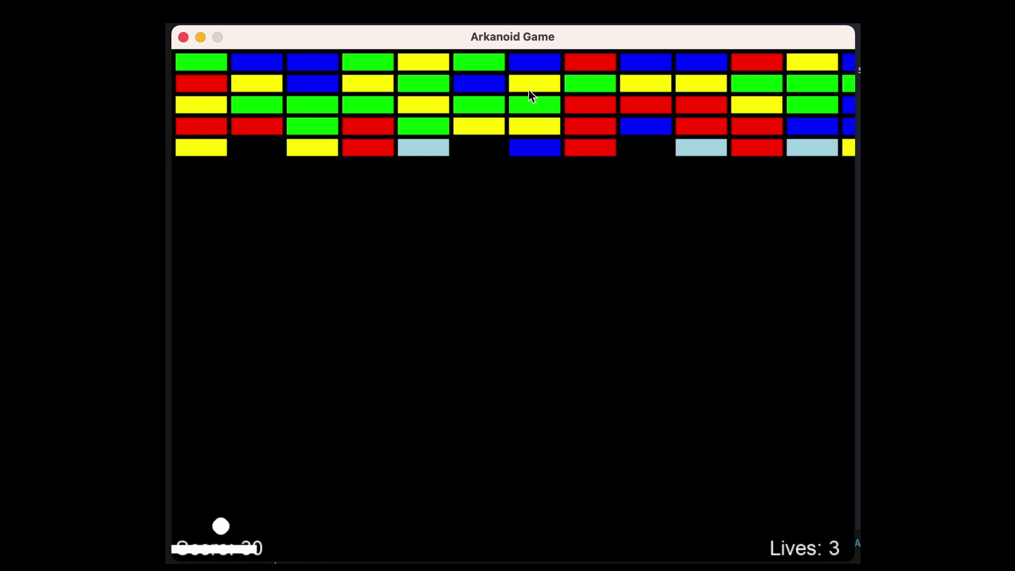
key("Right")
key("Right")
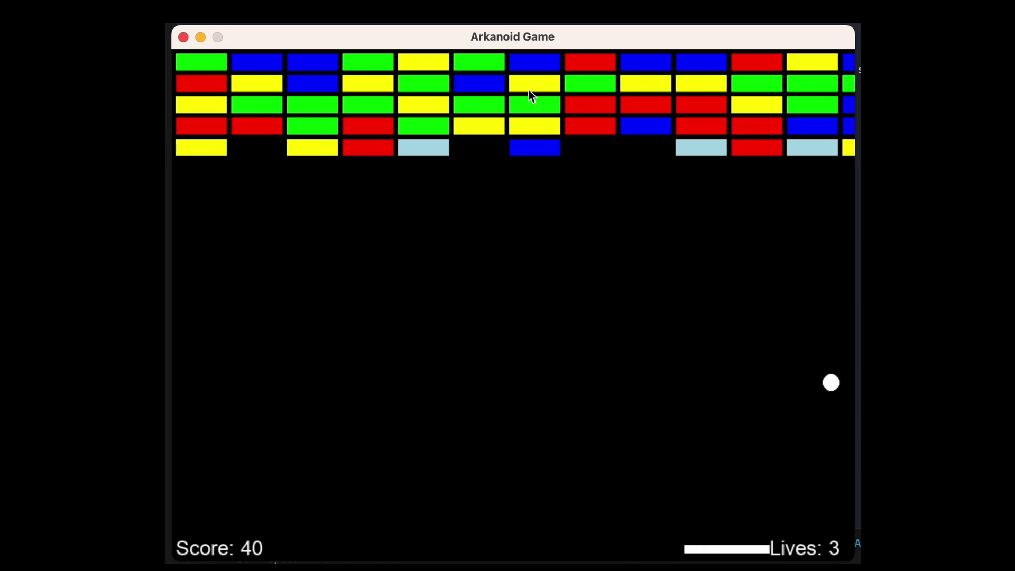
key("Left")
key("Left")
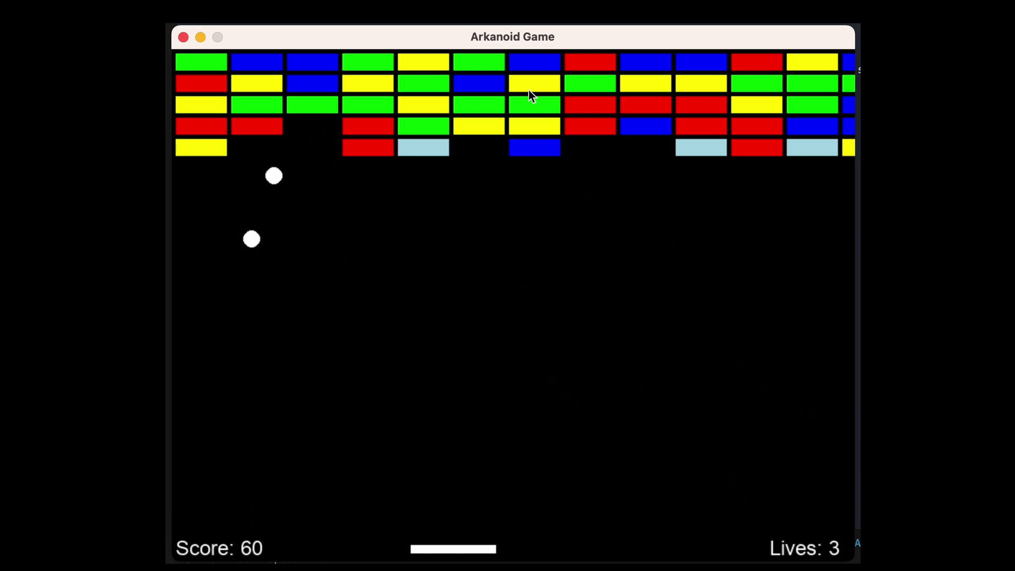
key("Left")
key("Right")
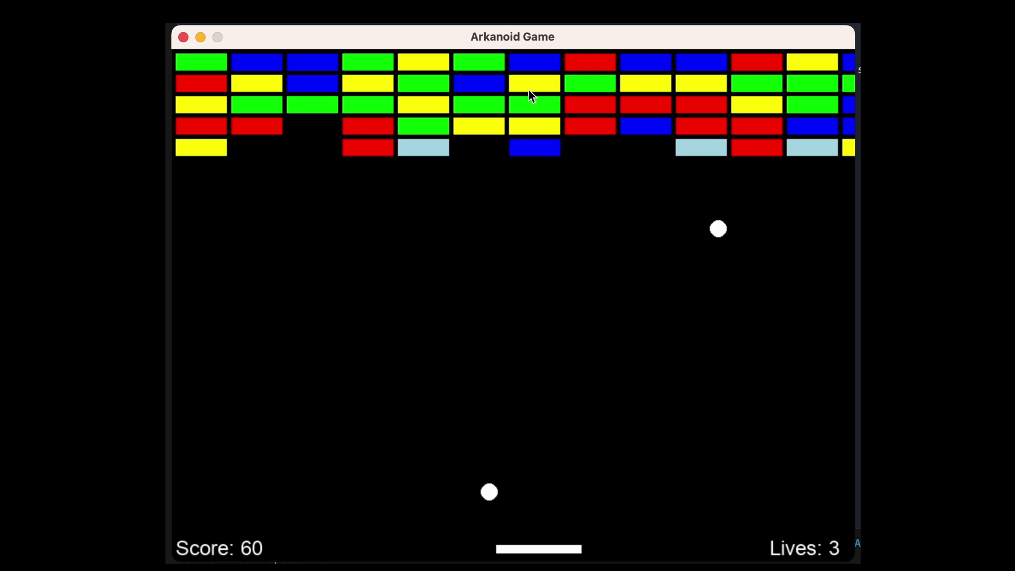
key("Left")
key("Left")
key("Left")
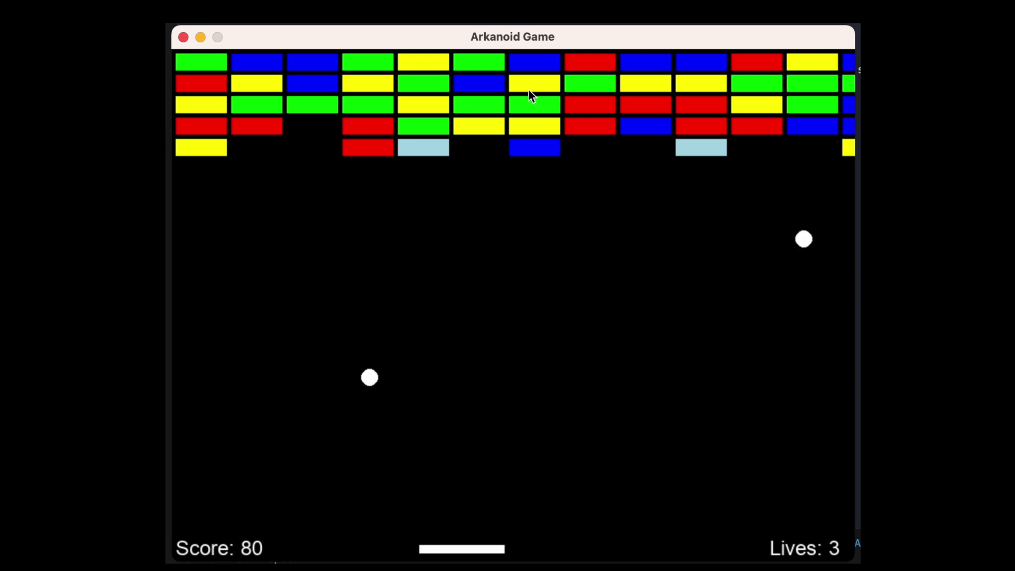
key("Right")
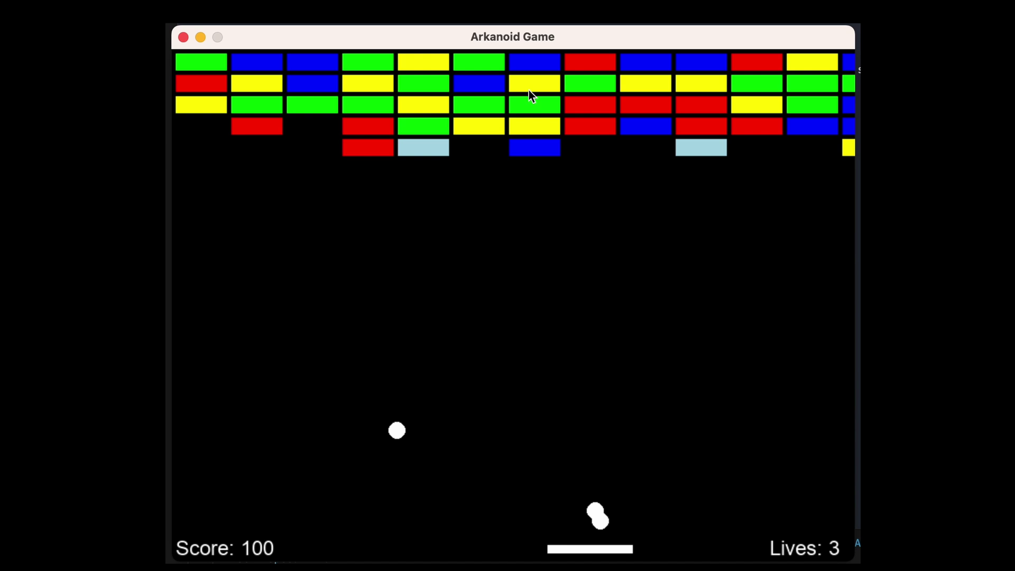
key("Left")
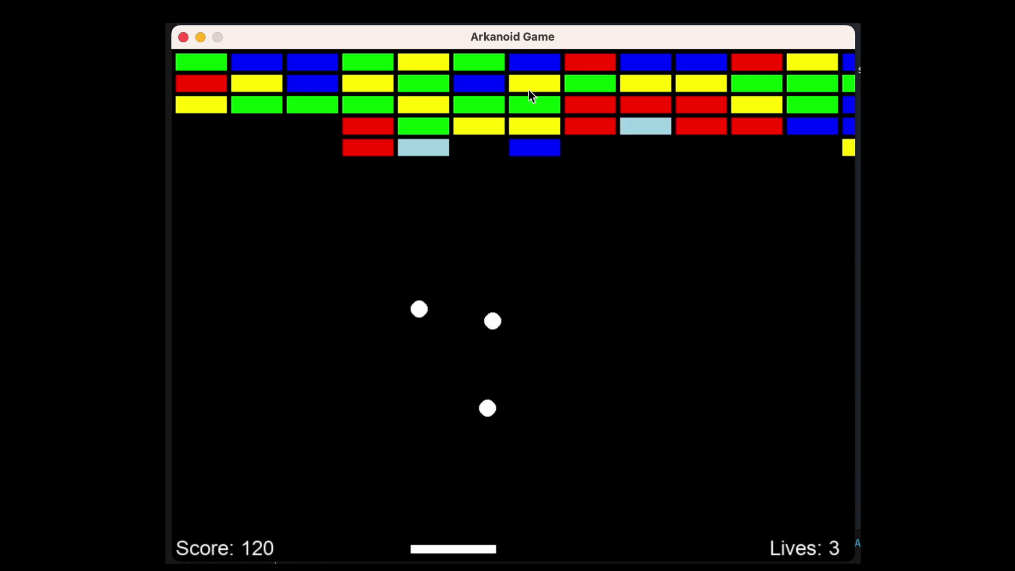
key("Left")
key("Right")
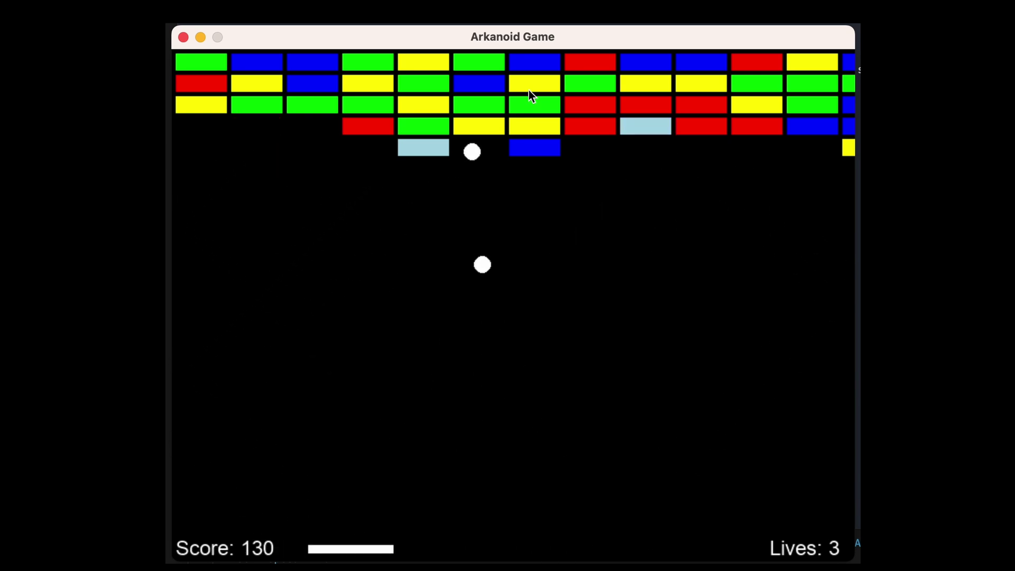
key("Right")
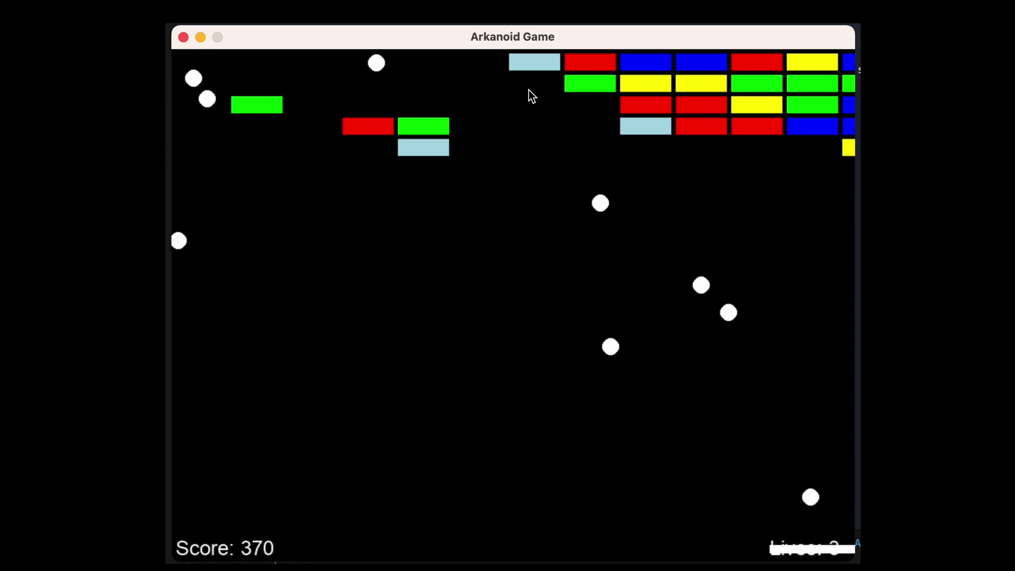
key("Left")
key("Right")
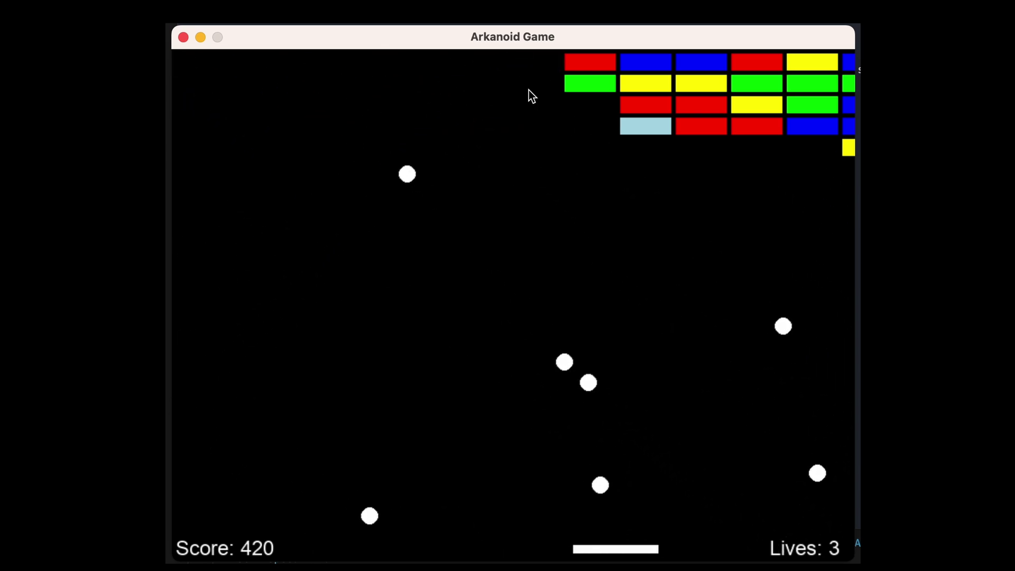
key("Left")
key("Left")
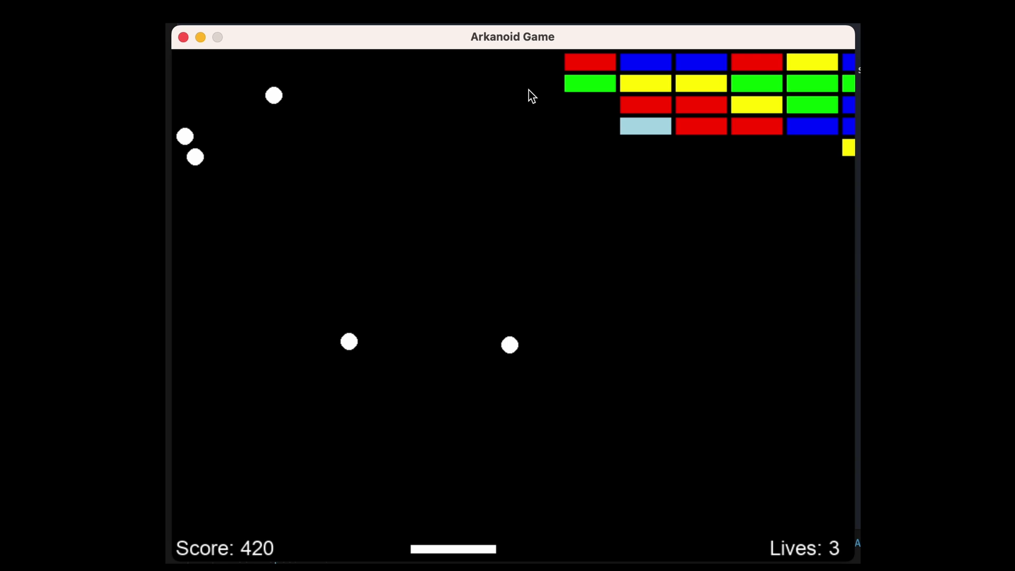
key("Right")
key("Right")
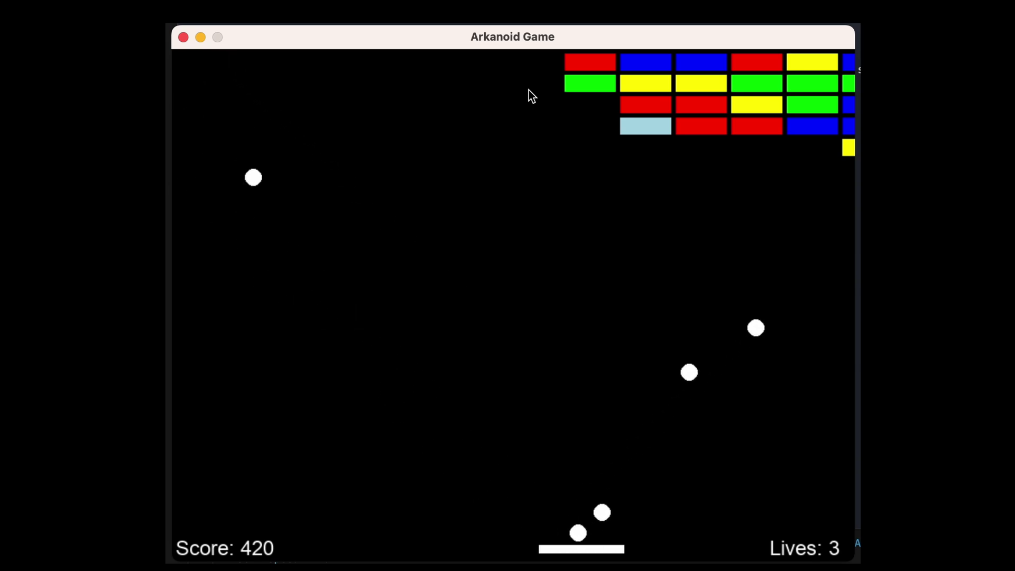
key("Left")
key("Right")
key("Left")
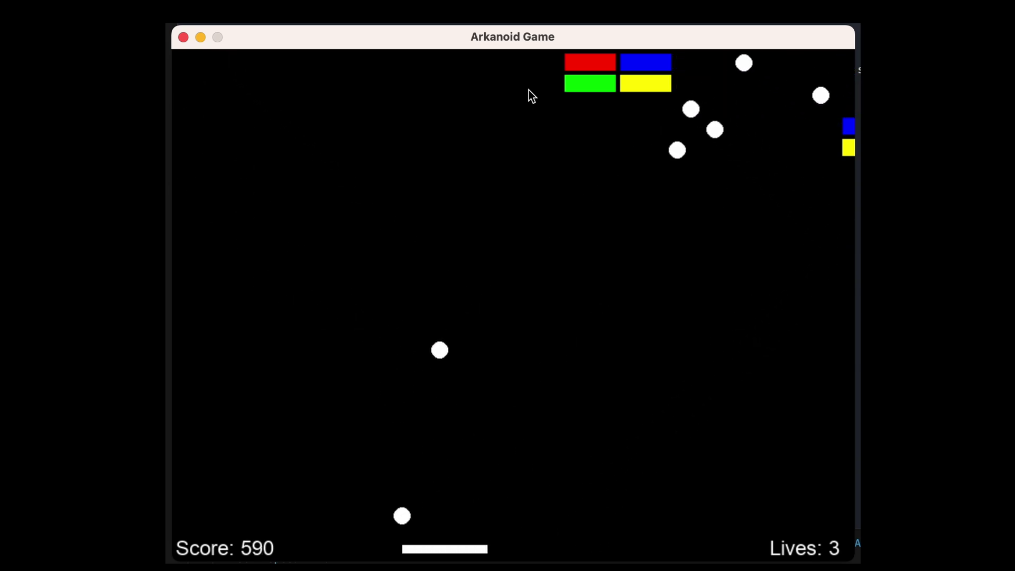
key("Right")
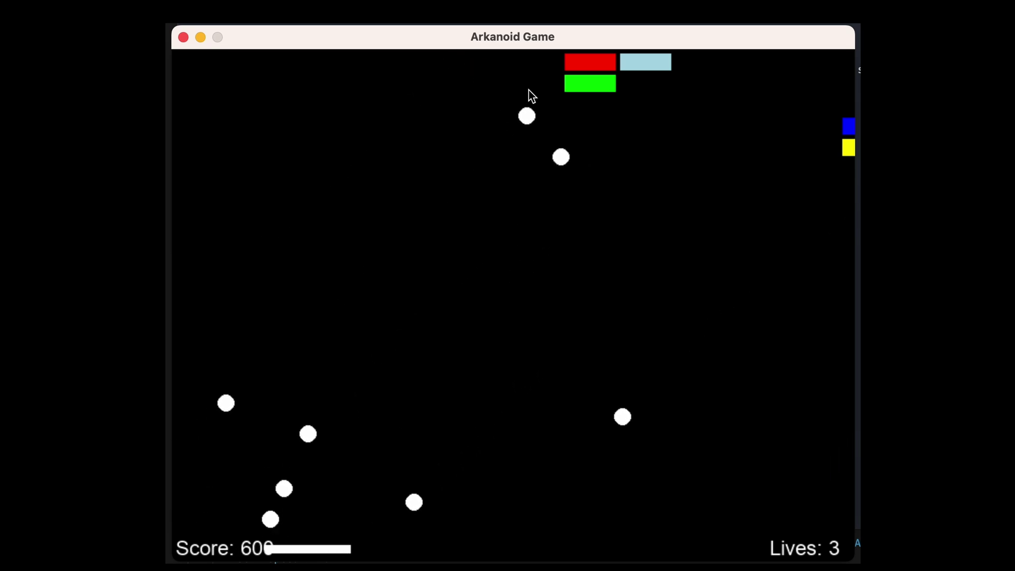
key("Left")
key("Right")
key("Right")
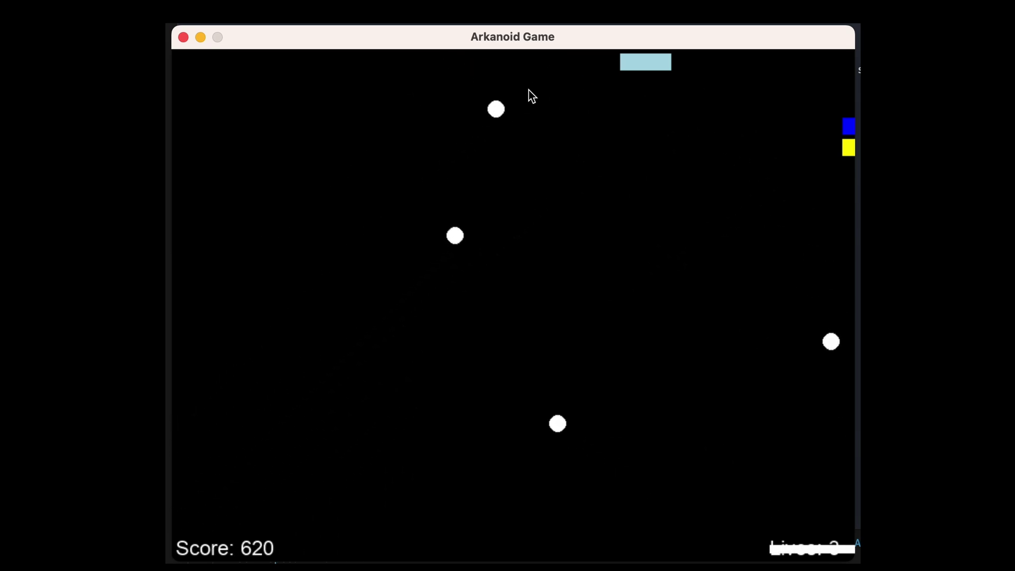
key("Left")
key("Right")
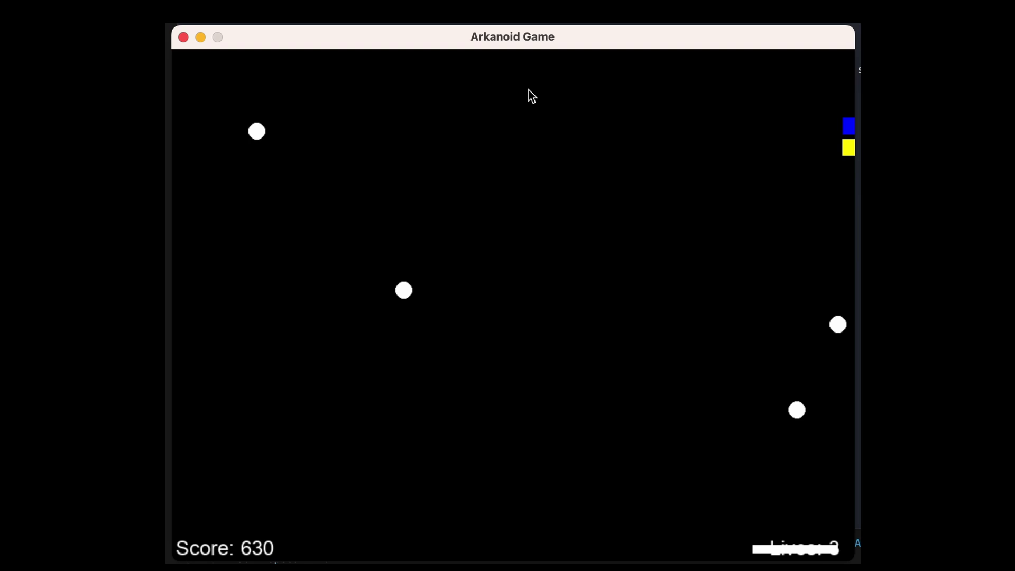
key("Left")
key("Right")
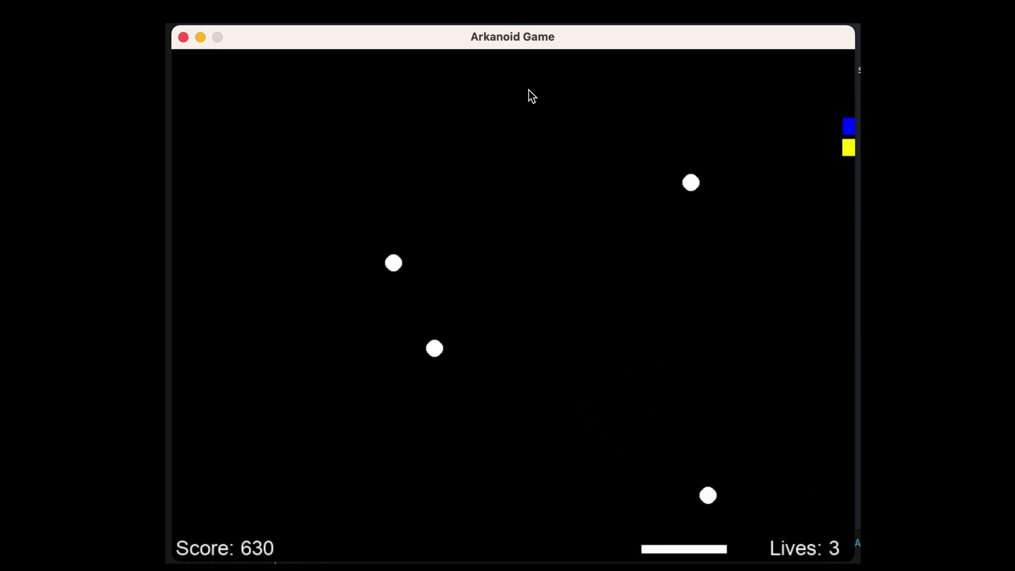
key("Left")
key("Right")
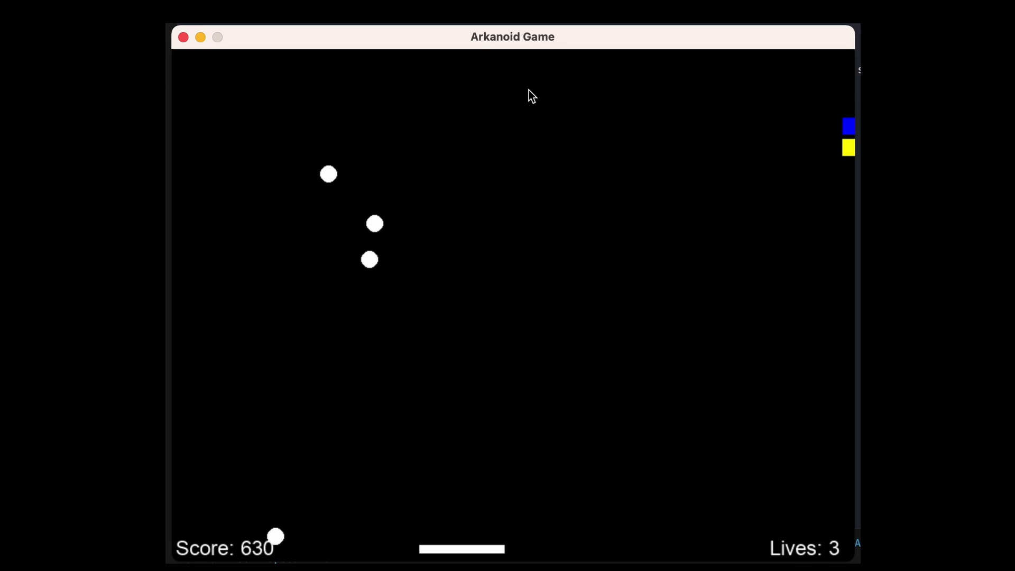
key("Right")
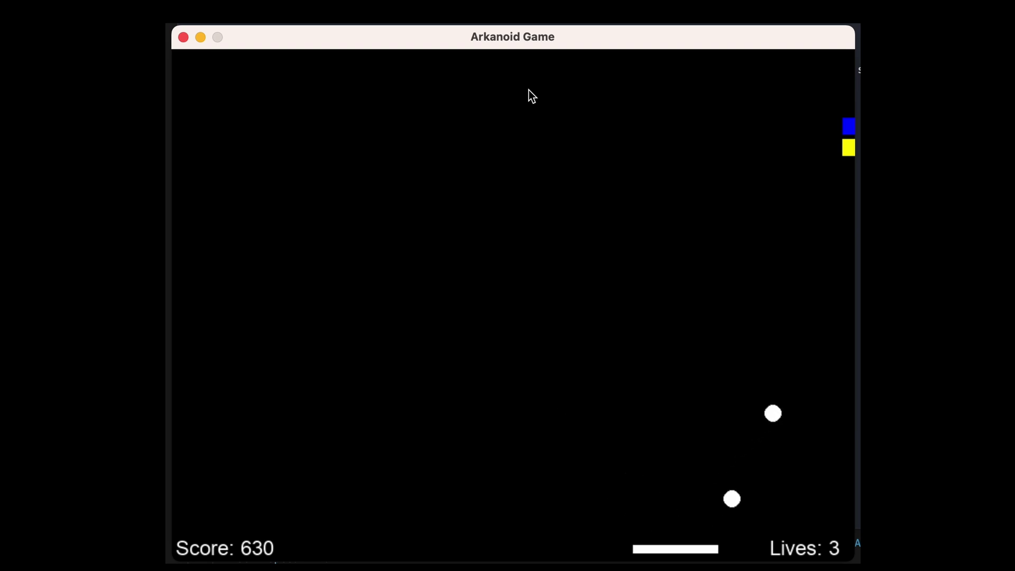
key("Left")
key("Left")
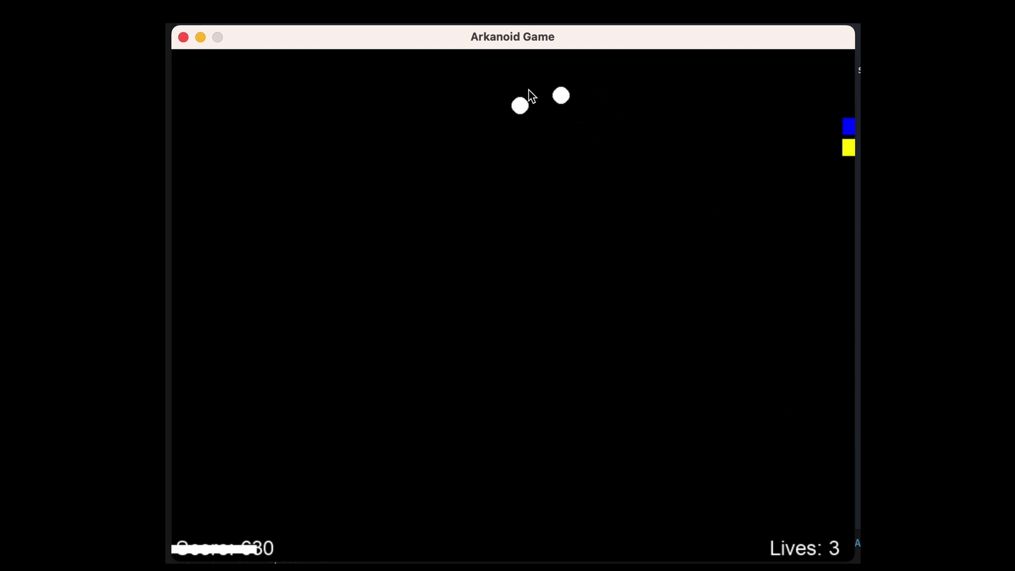
key("Right")
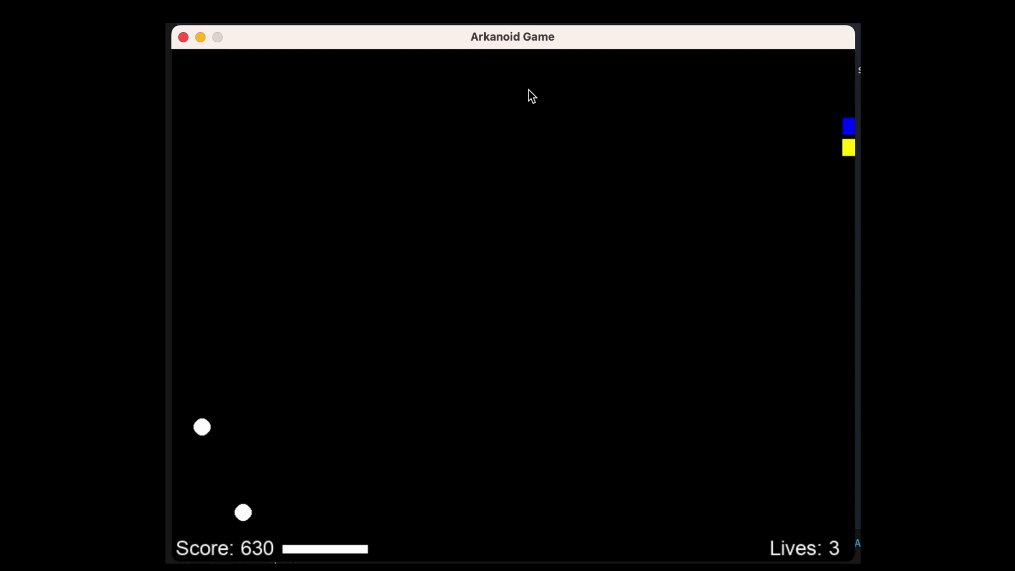
key("Left")
key("Right")
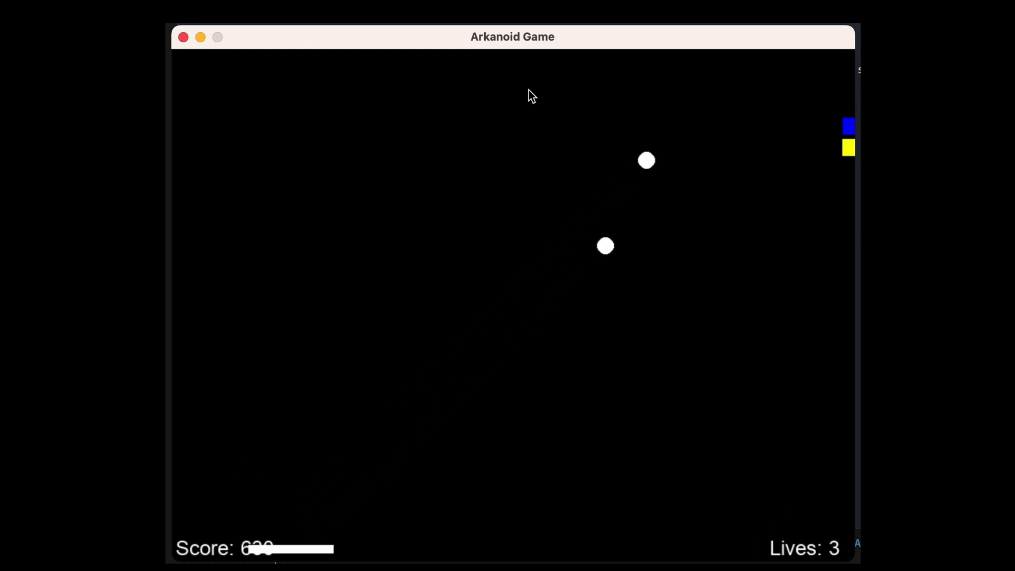
key("Right")
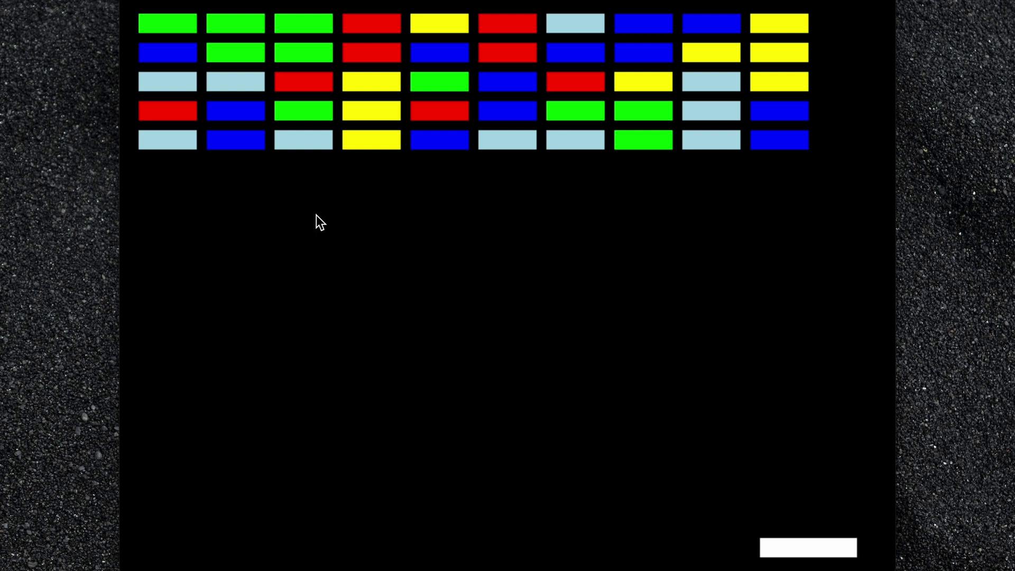
key("Left")
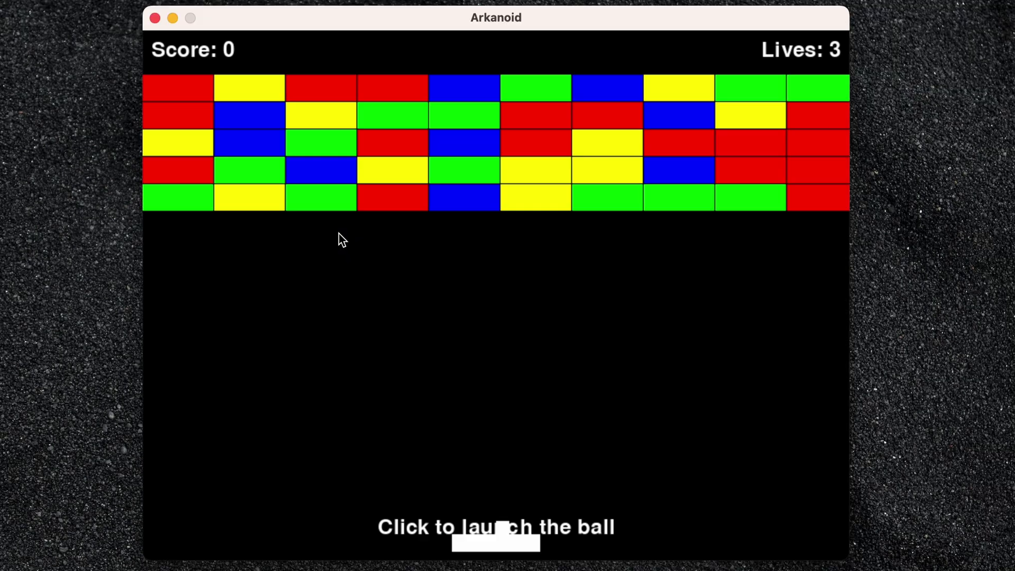
Test the paddle left and right, then launch the ball with a click
key("Left")
key("Right")
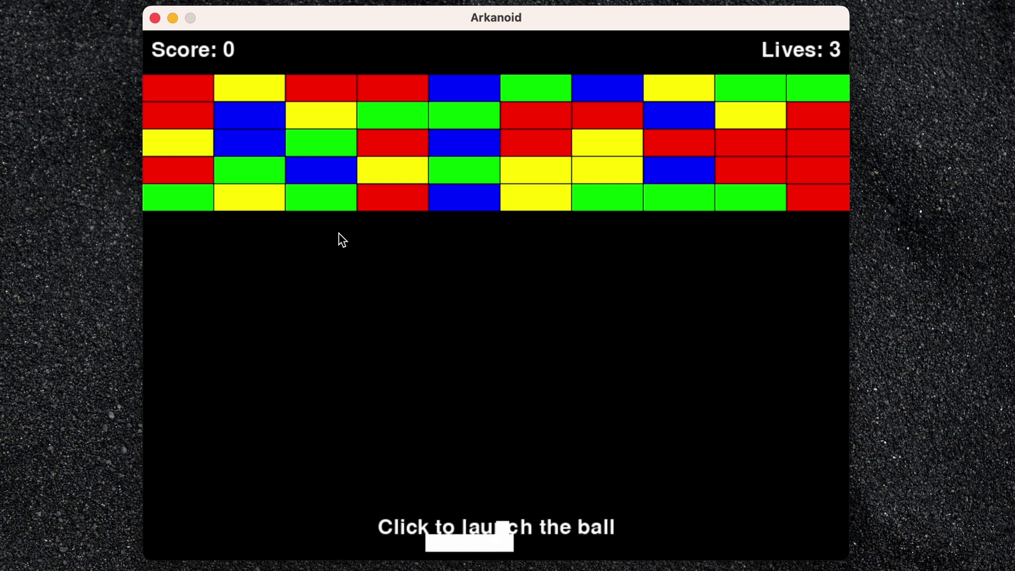
key("Left")
left_click(339, 234)
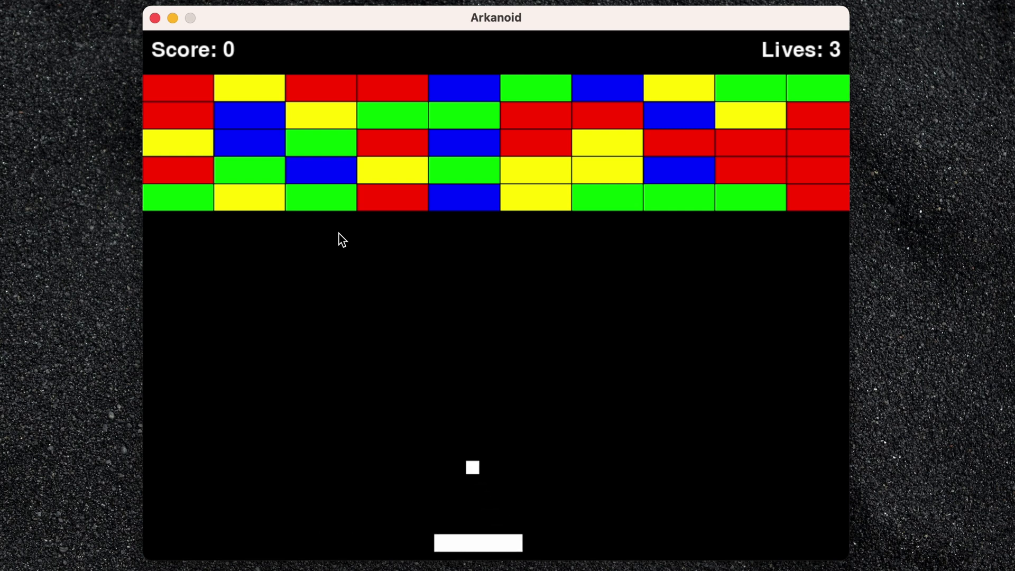
Return the ball with the paddle, breaking bricks until the life is lost
key("Left")
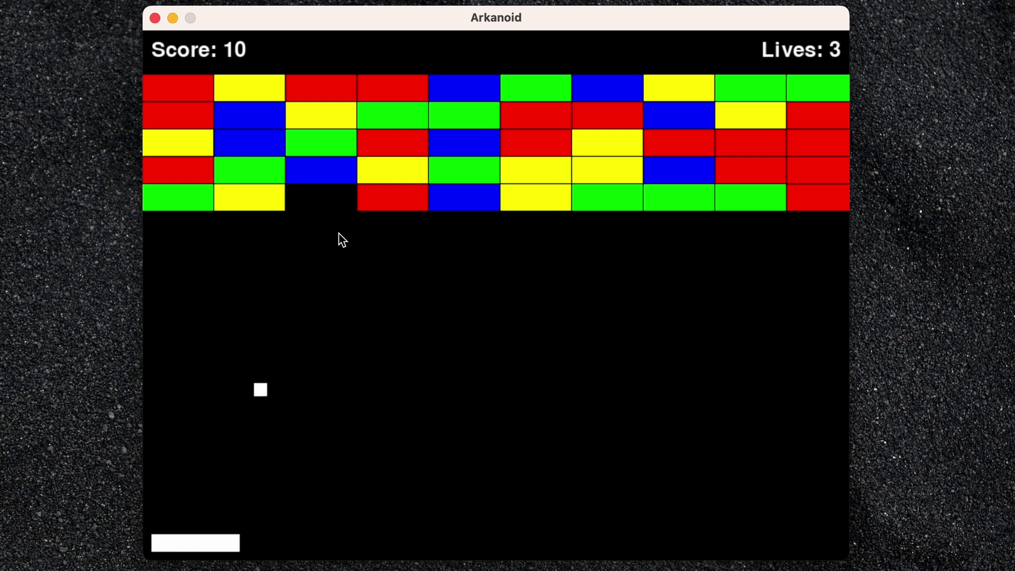
key("Right")
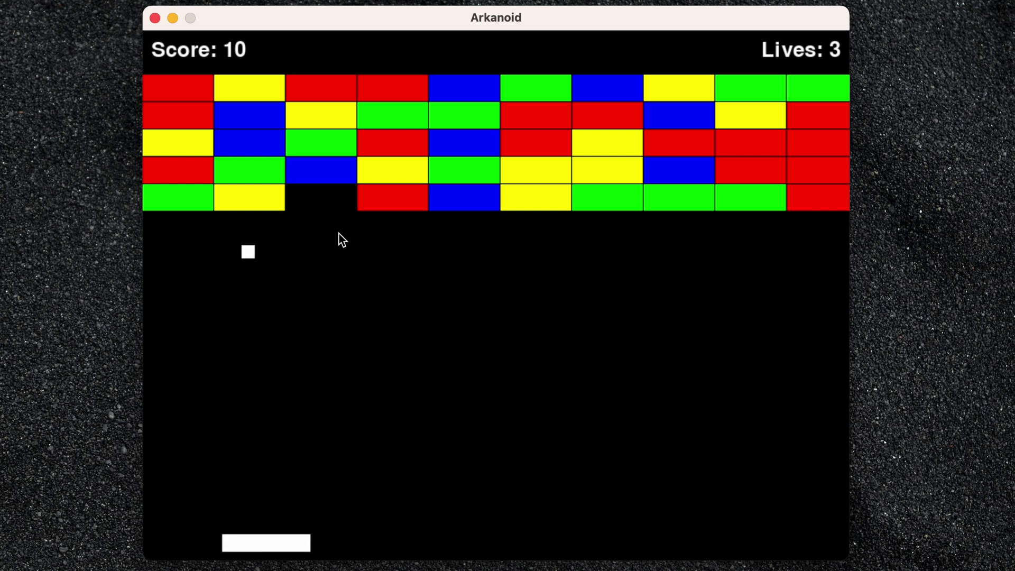
key("Right")
key("Left")
key("Right")
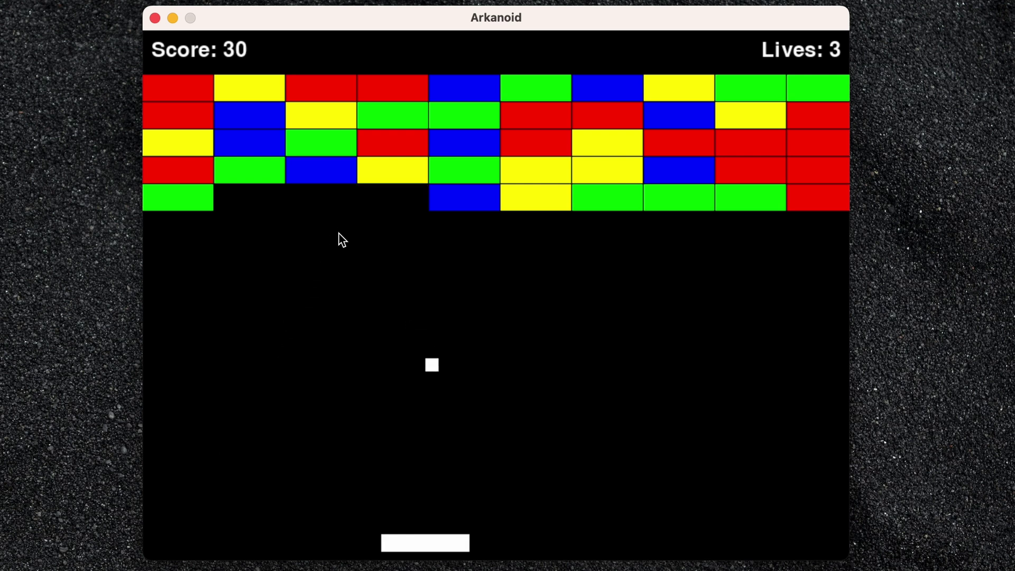
key("Right")
key("Right")
key("Right")
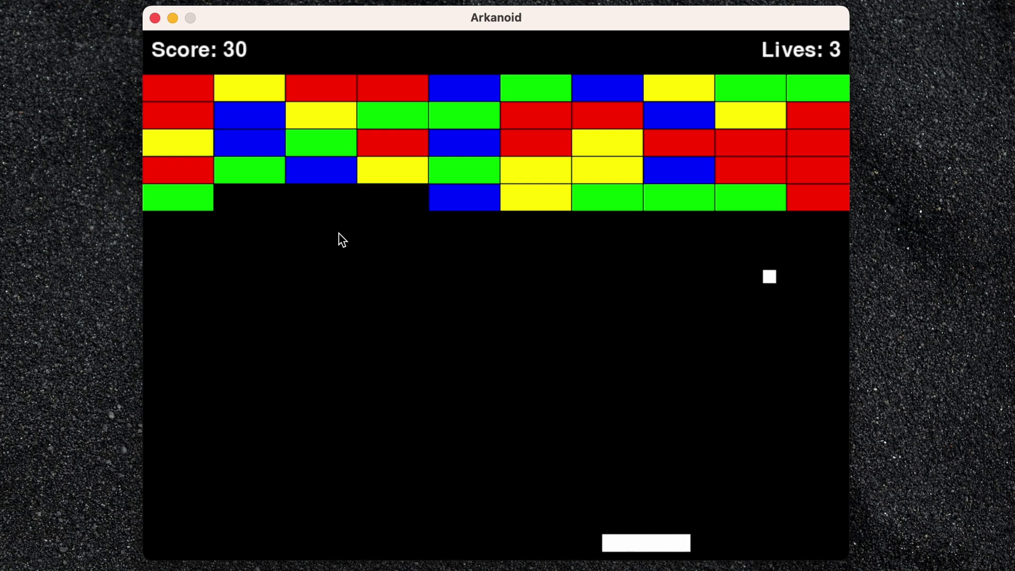
key("Left")
key("Left")
key("Left")
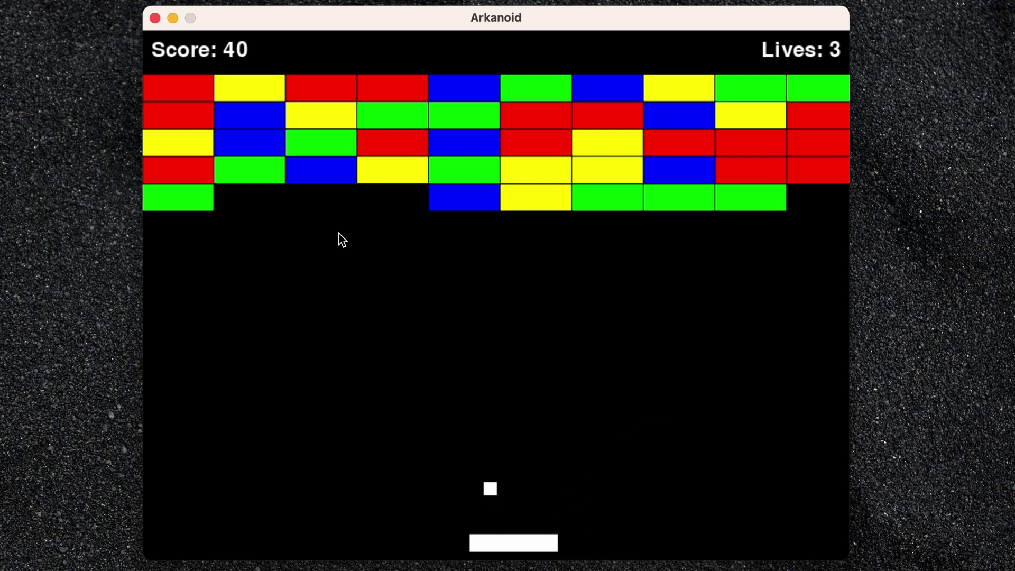
key("Left")
key("Left")
key("Left")
key("Right")
key("Right")
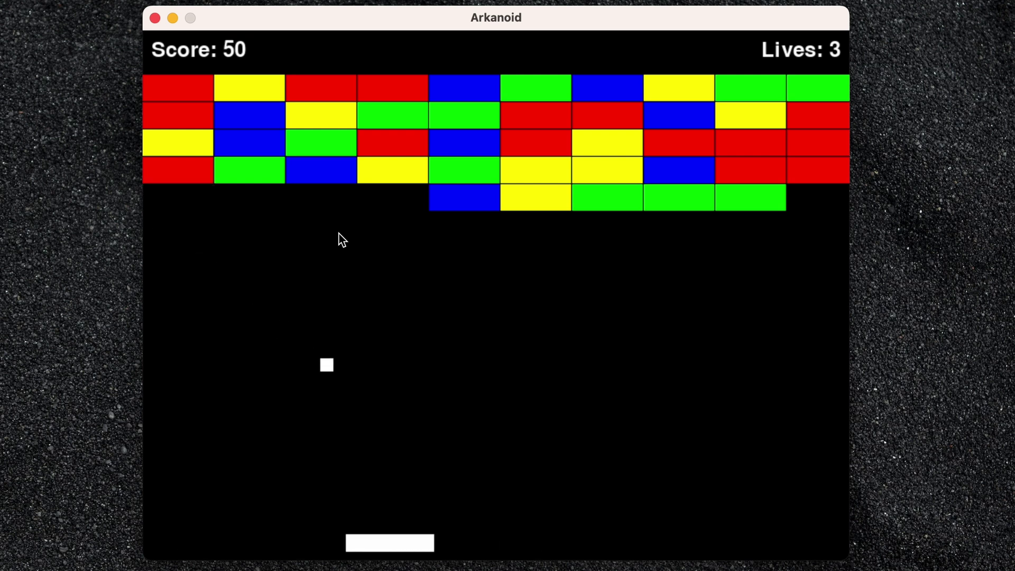
key("Right")
key("Right")
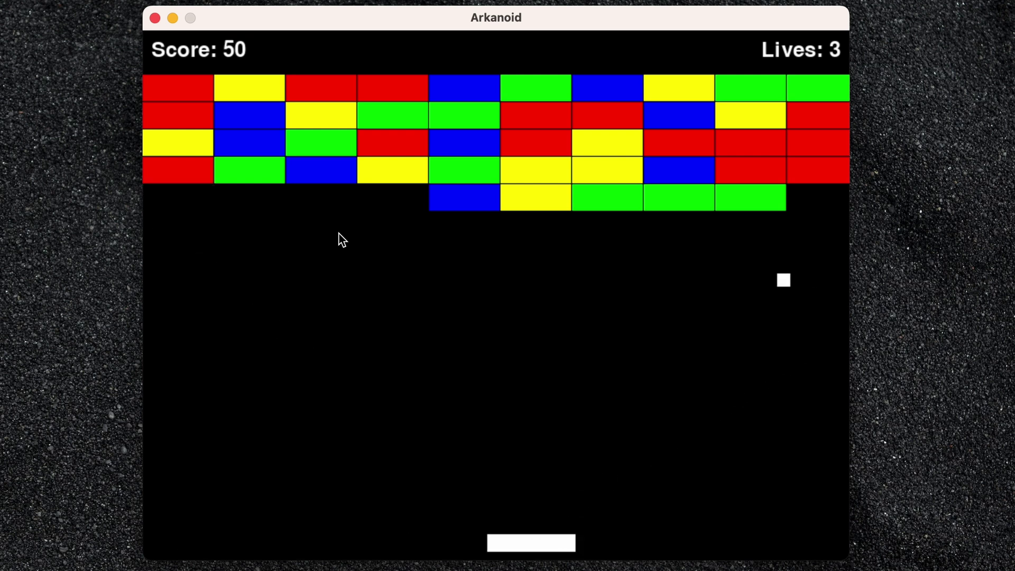
key("Left")
key("Left")
key("Left")
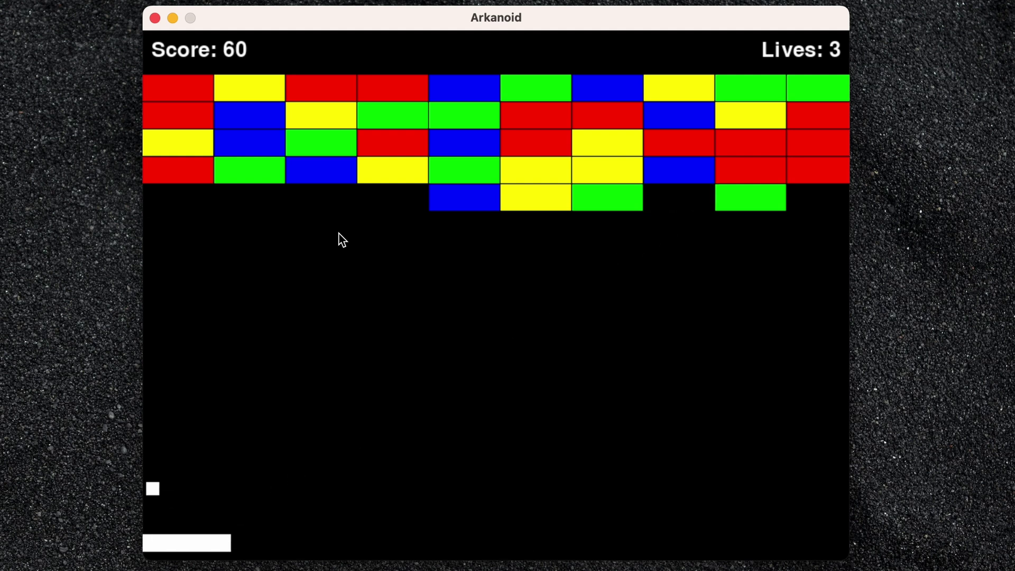
key("Right")
key("Right")
key("Right")
key("Right")
key("Right")
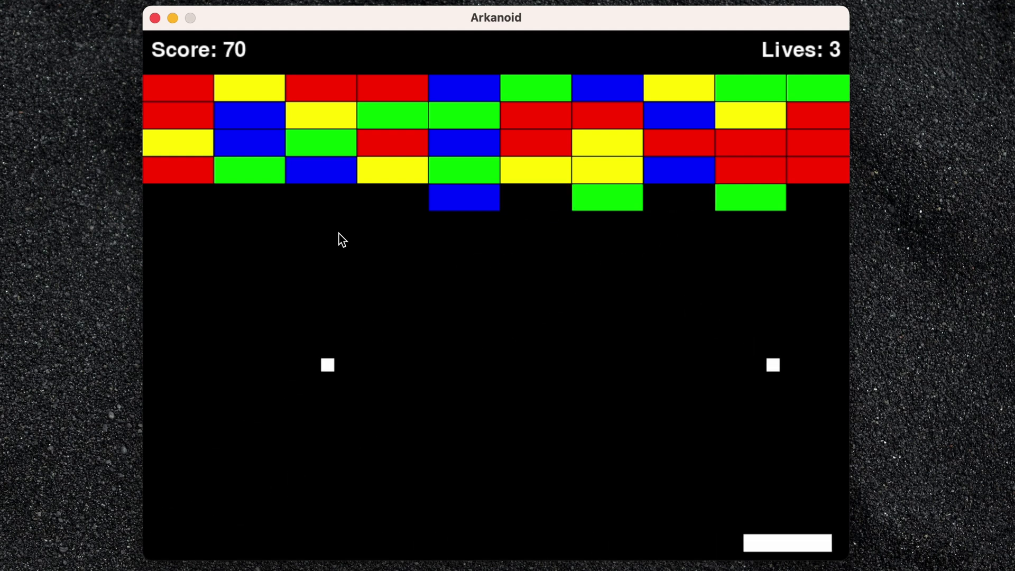
key("Left")
key("Left")
key("Left")
key("Left")
key("Left")
key("Left")
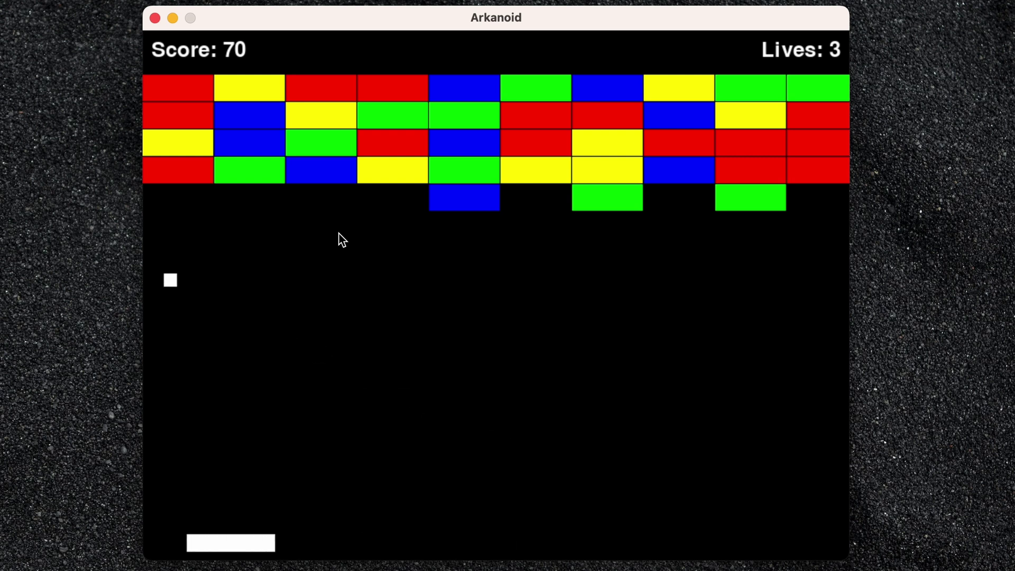
key("Right")
key("Right")
key("Right")
key("Right")
key("Right")
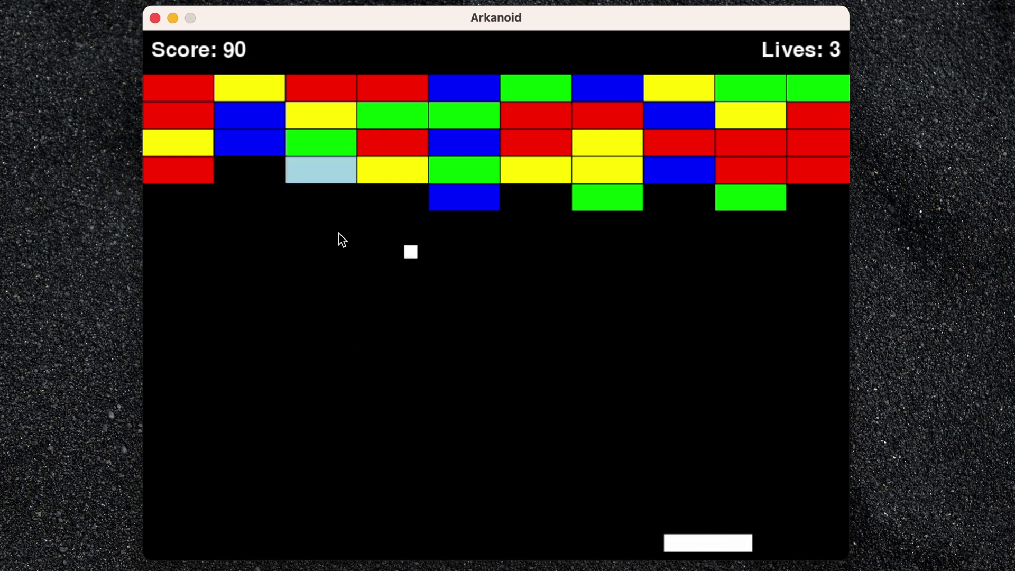
key("Right")
key("Left")
key("Left")
key("Left")
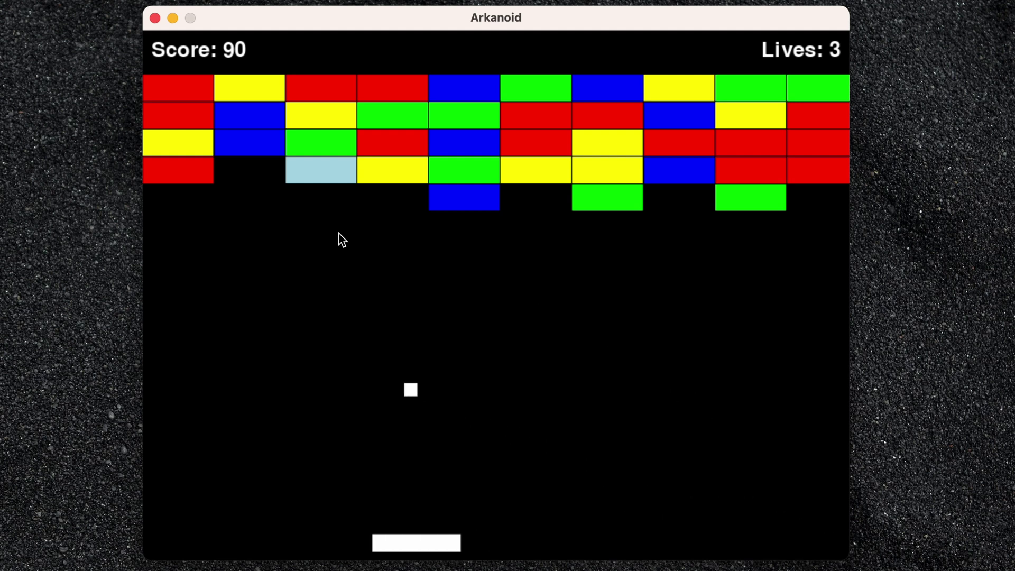
key("Right")
key("Right")
key("Right")
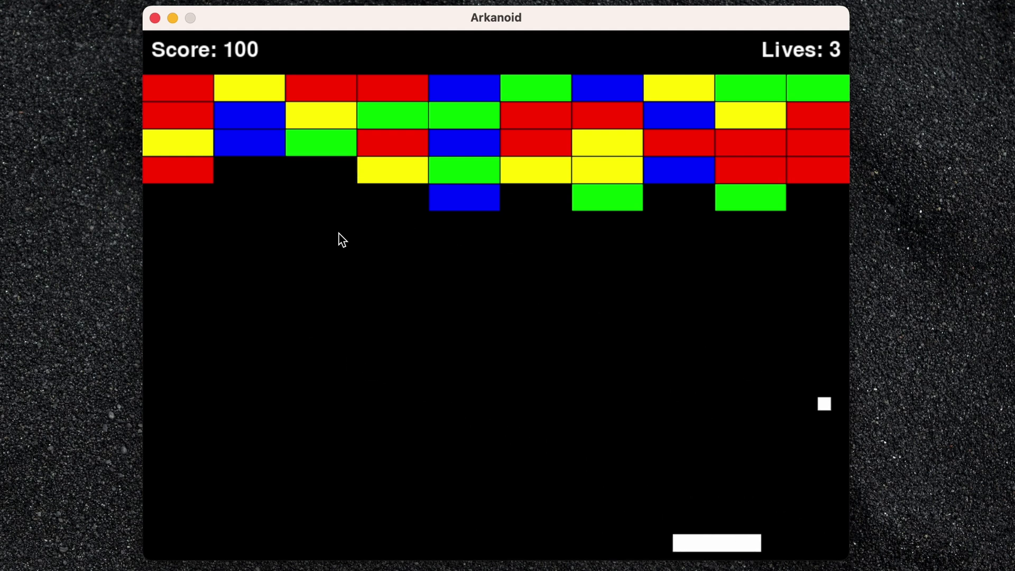
key("Left")
Relaunch the ball and clear the remaining bricks to reach WINNER with score 590
key("Left")
key("Left")
key("Left")
key("Left")
left_click(343, 241)
key("Left")
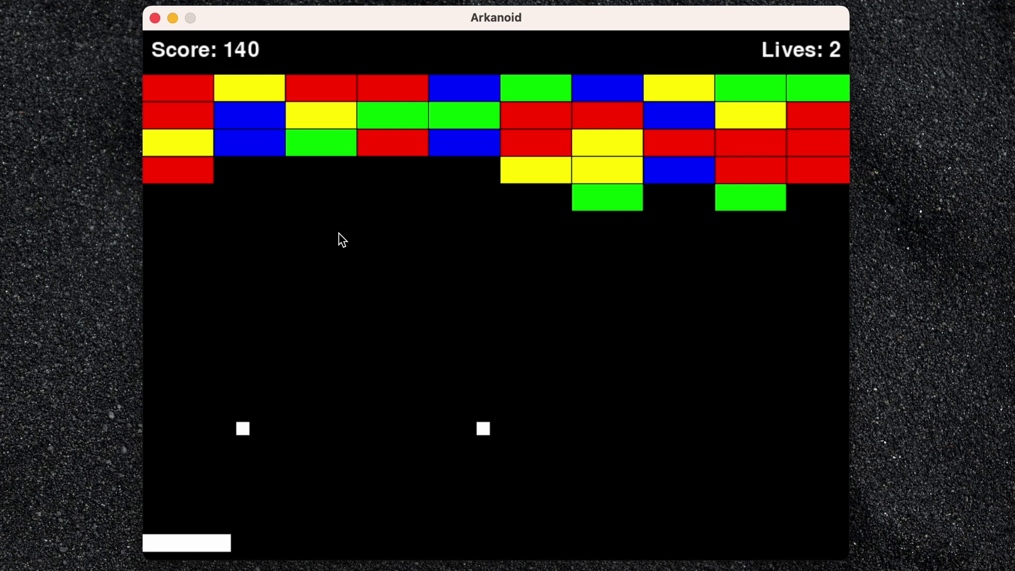
key("Right")
key("Right")
key("Right")
key("Right")
key("Left")
key("Right")
key("Left")
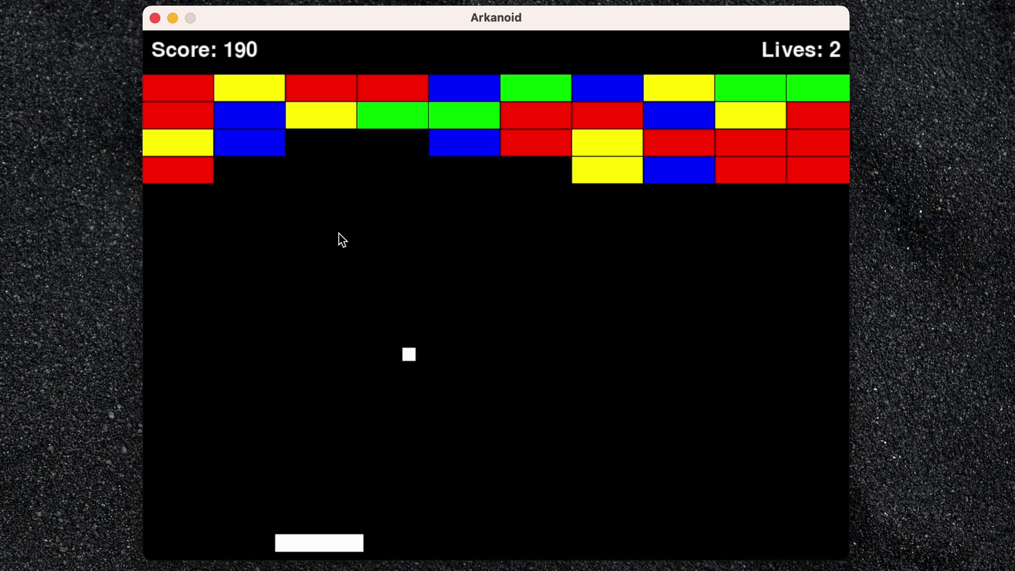
key("Right")
key("Left")
key("Left")
key("Right")
key("Right")
key("Left")
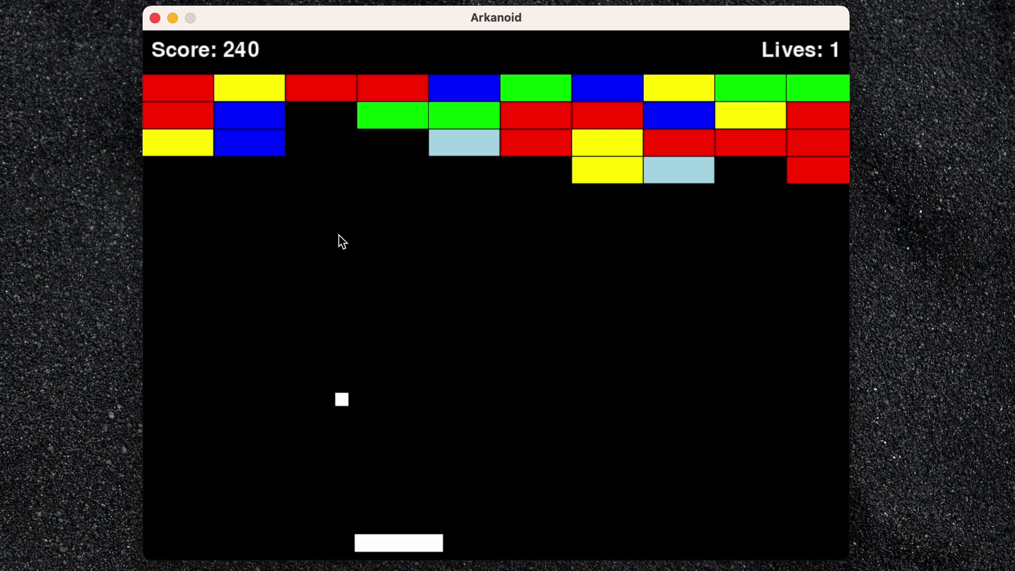
key("Right")
key("Right")
key("Left")
key("Right")
key("Left")
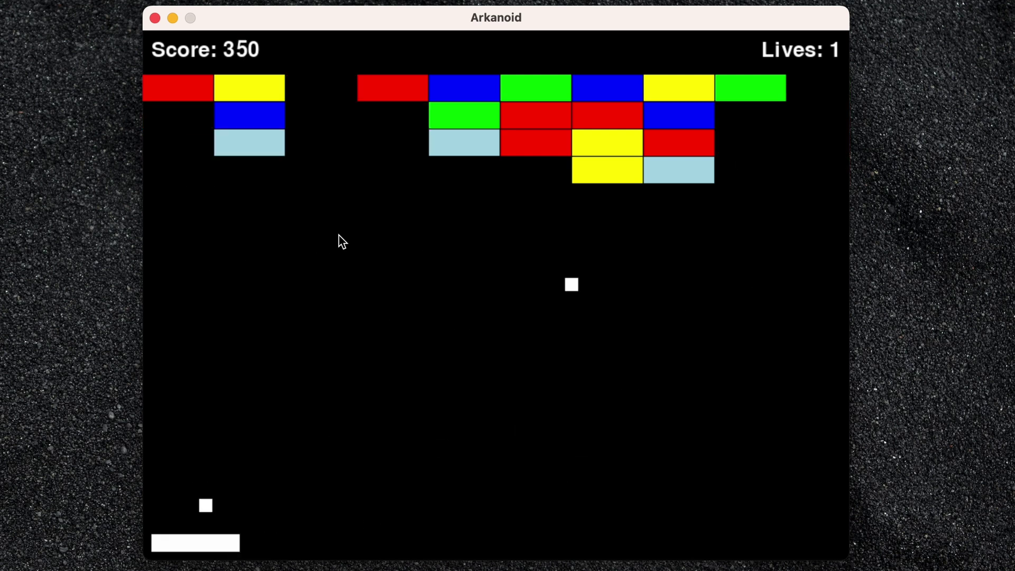
key("Right")
key("Right")
key("Left")
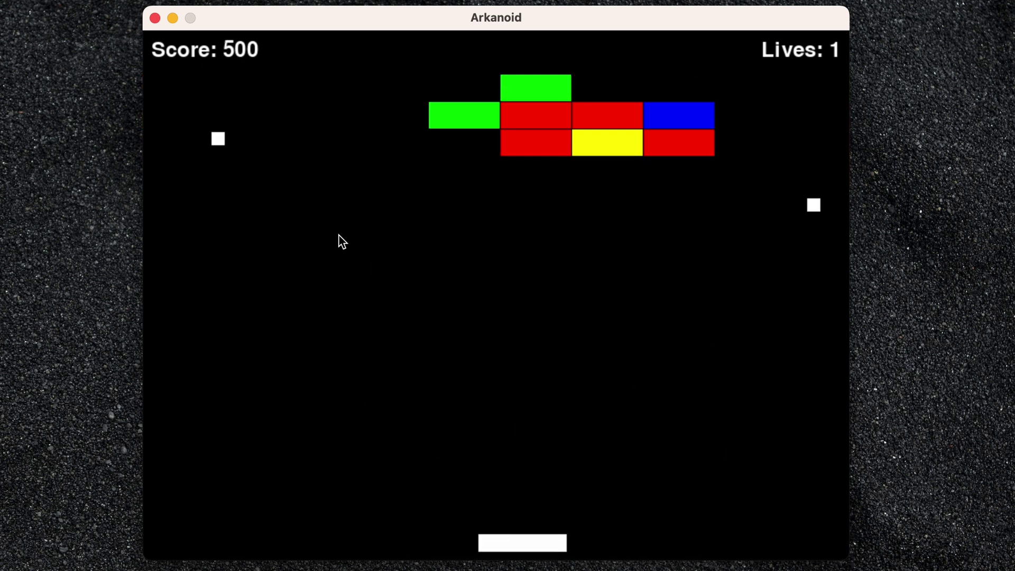
key("Right")
key("Left")
key("Left")
key("Right")
key("Left")
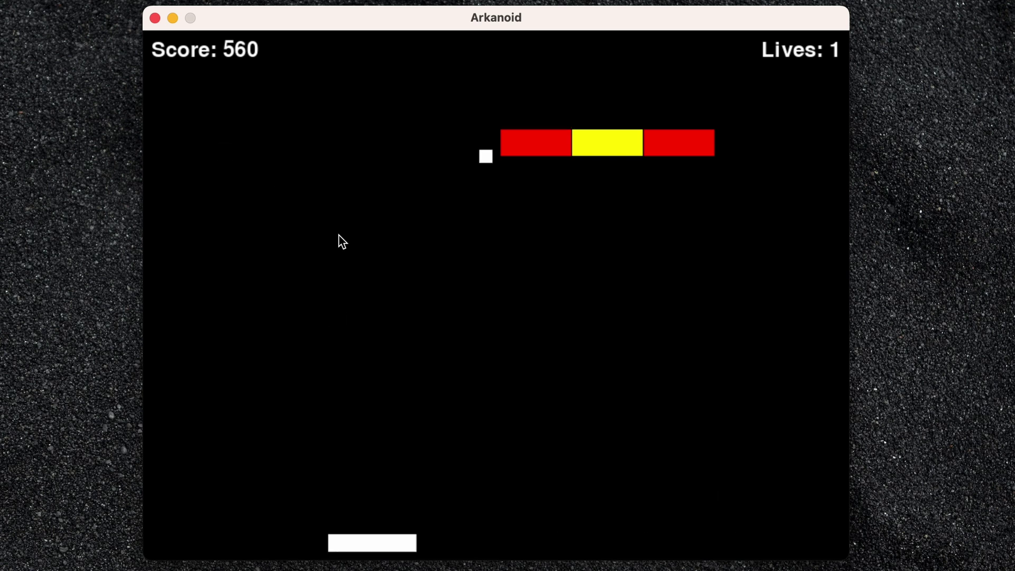
key("Right")
key("Left")
key("Right")
key("Left")
key("Right")
key("Left")
key("Right")
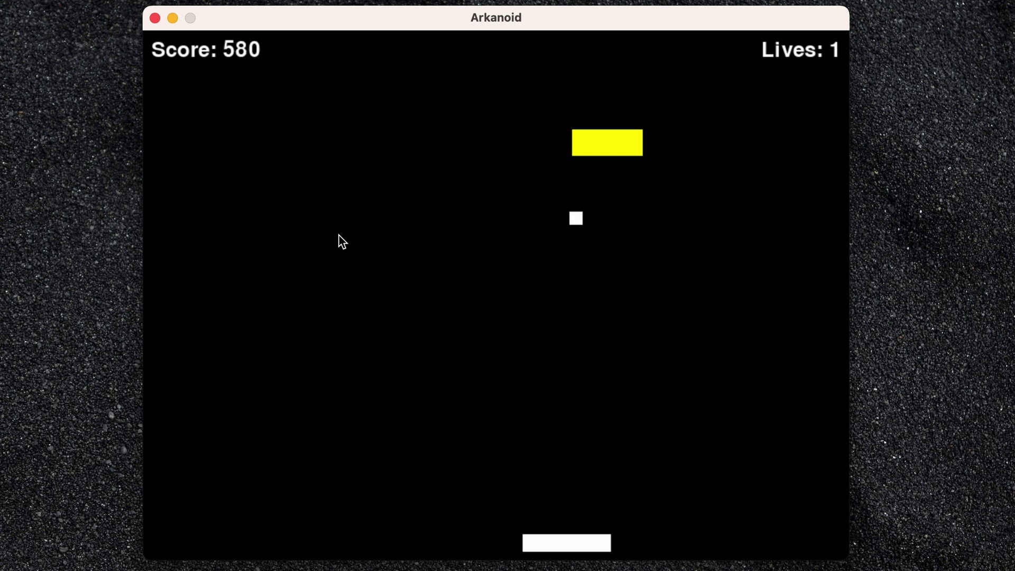
key("Left")
key("Right")
key("Left")
key("Left")
key("Right")
key("Right")
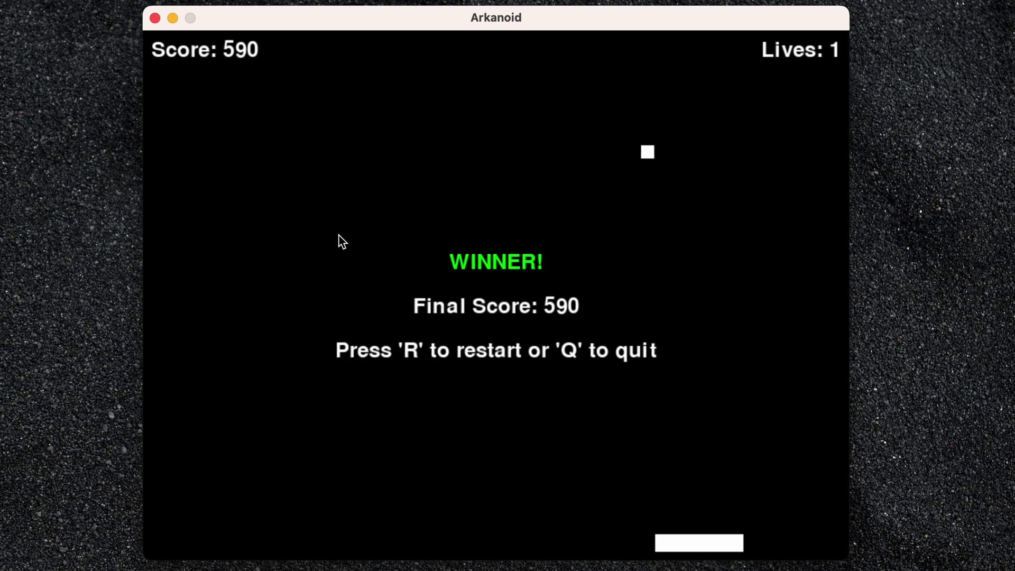
key("Left")
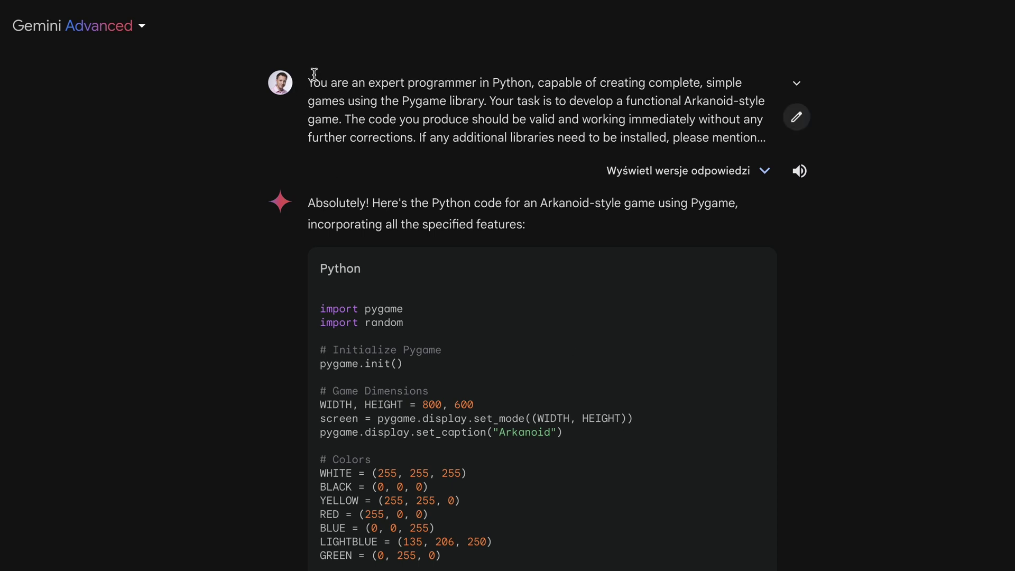
Highlight the prompt, deselect it, and scroll through Gemini's Python Arkanoid code
left_click_drag(314, 74, 526, 220)
left_click(548, 230)
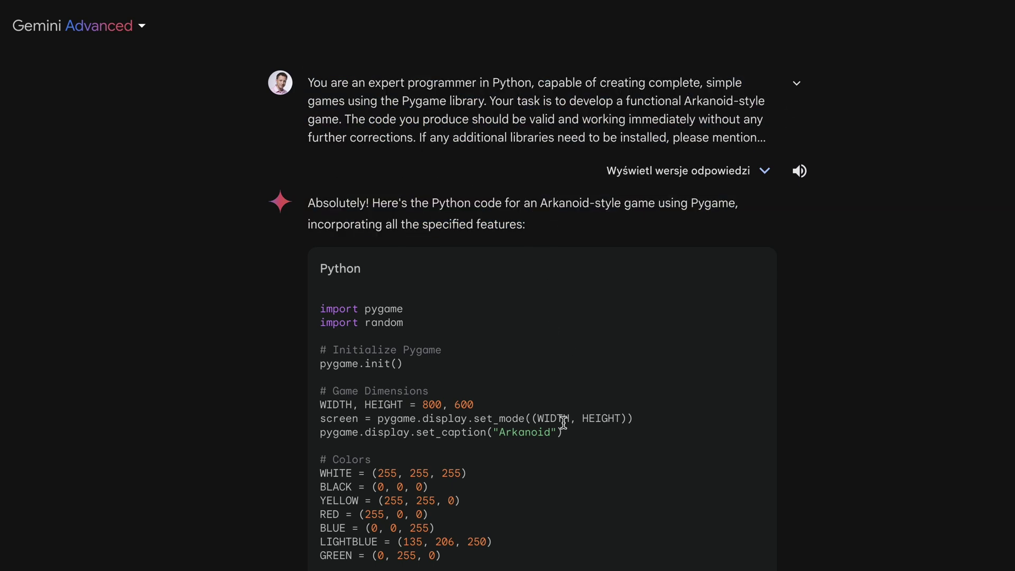
scroll(563, 423, "down", 20)
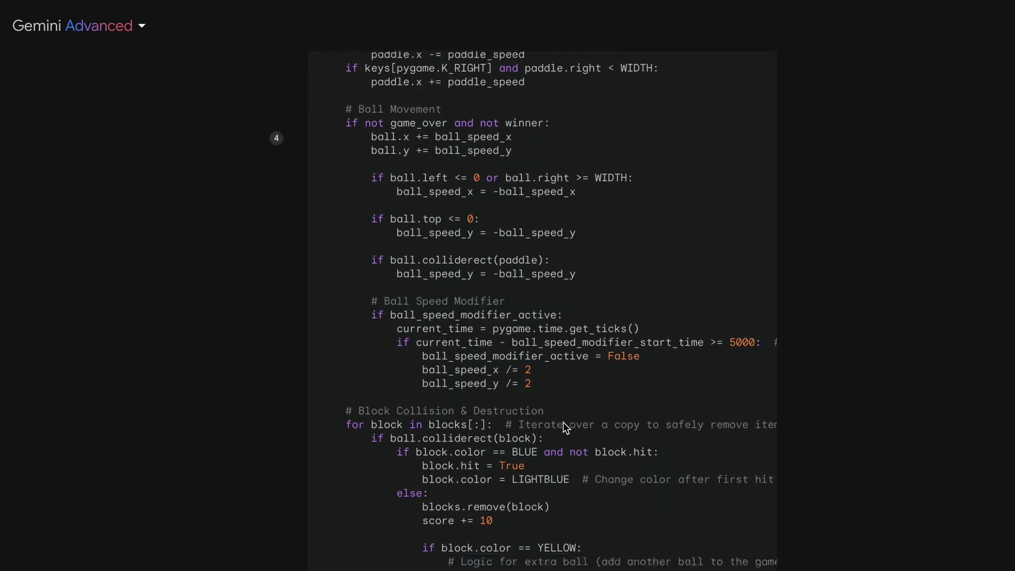
scroll(563, 422, "down", 15)
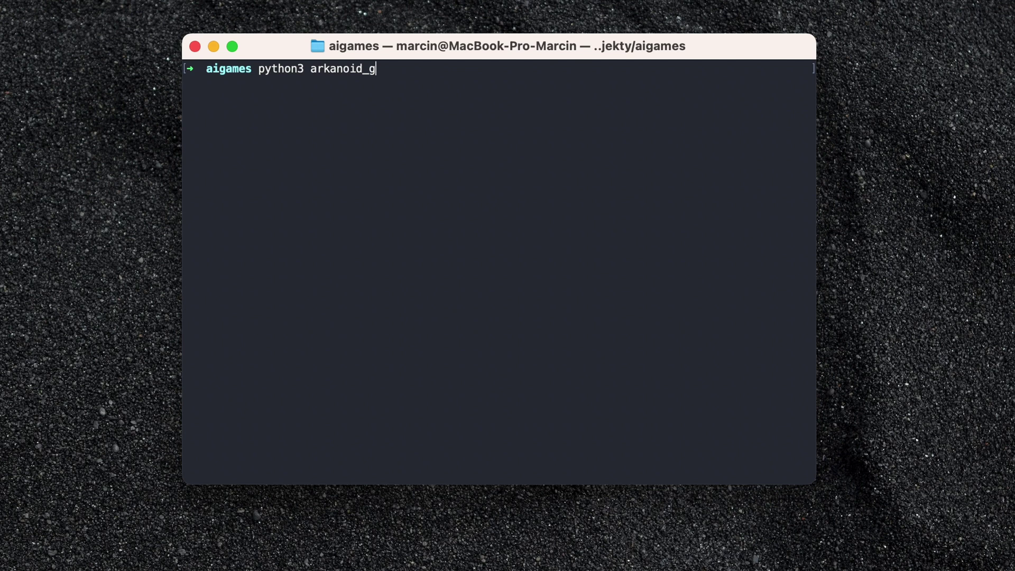
Run python3 arkanoid_gemini_adv.py and select its AttributeError traceback
key("Return")
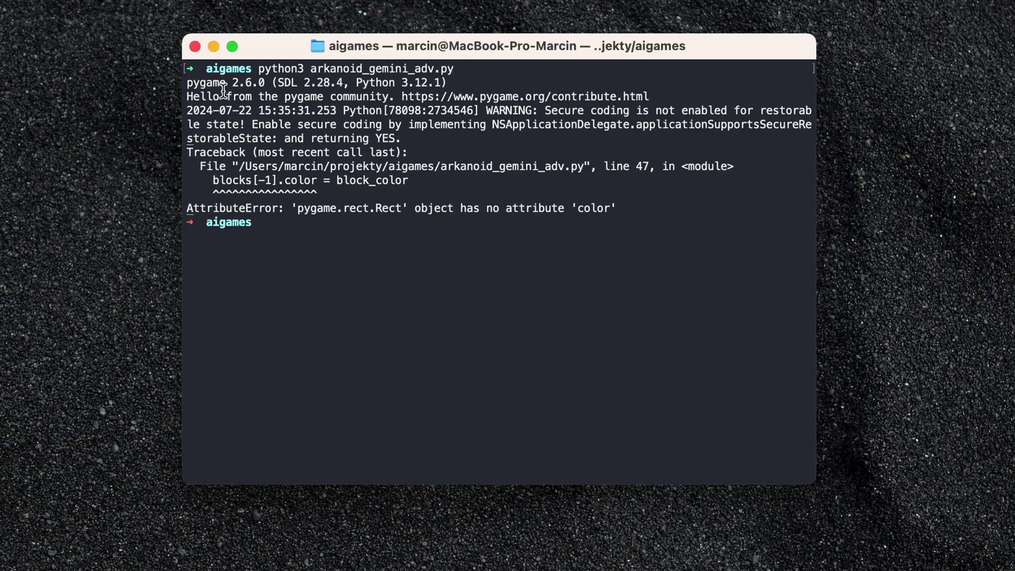
left_click_drag(207, 76, 310, 235)
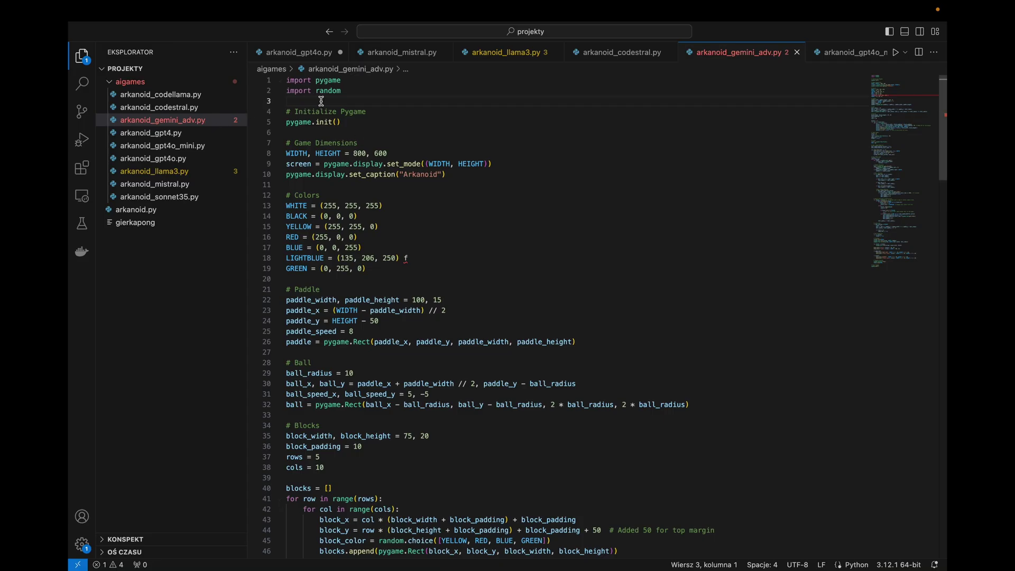
Scroll through arkanoid_gemini_adv.py past the blocks[-1].color line to the file's end
scroll(370, 249, "down", 10)
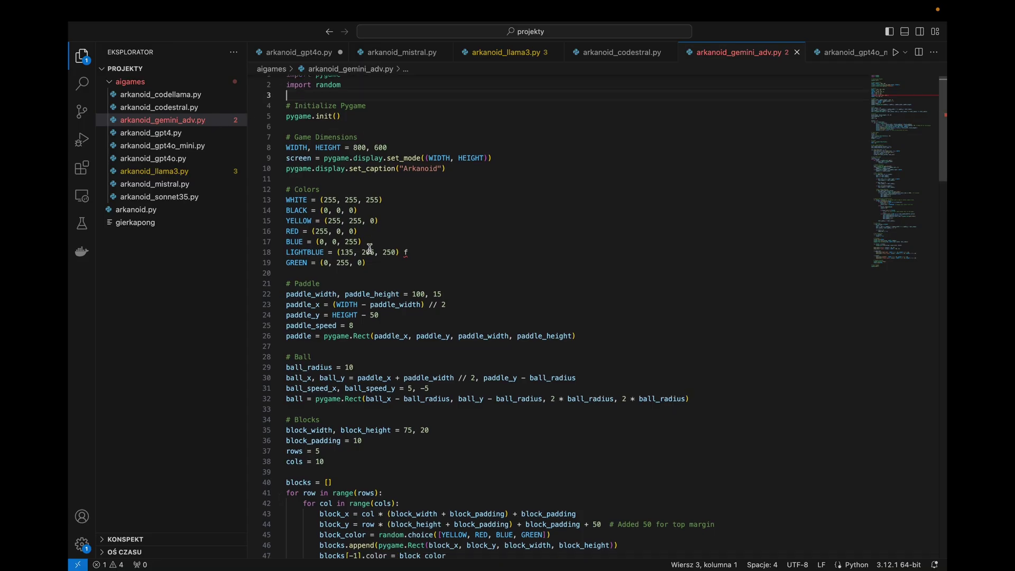
scroll(371, 248, "down", 10)
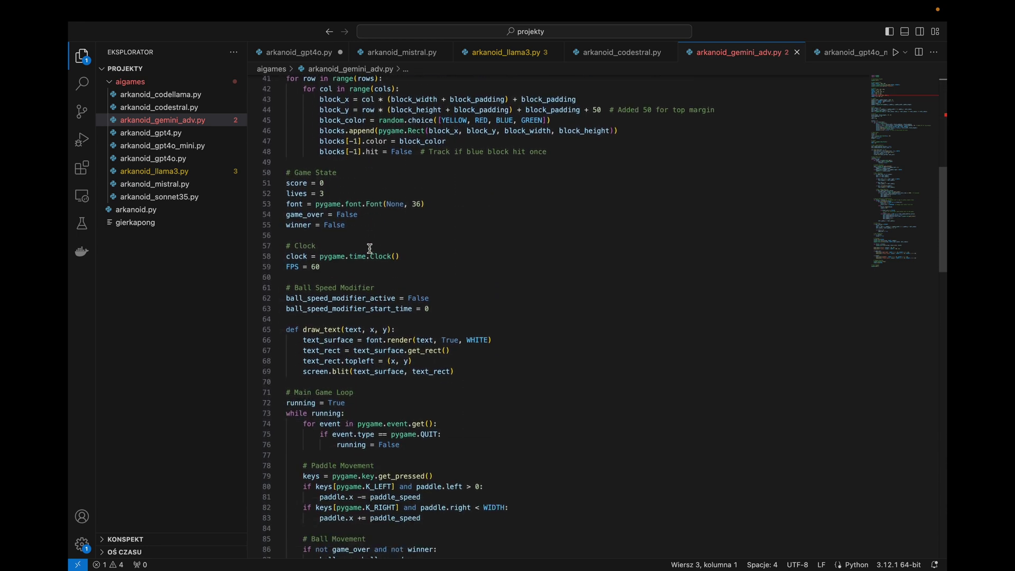
scroll(371, 248, "down", 10)
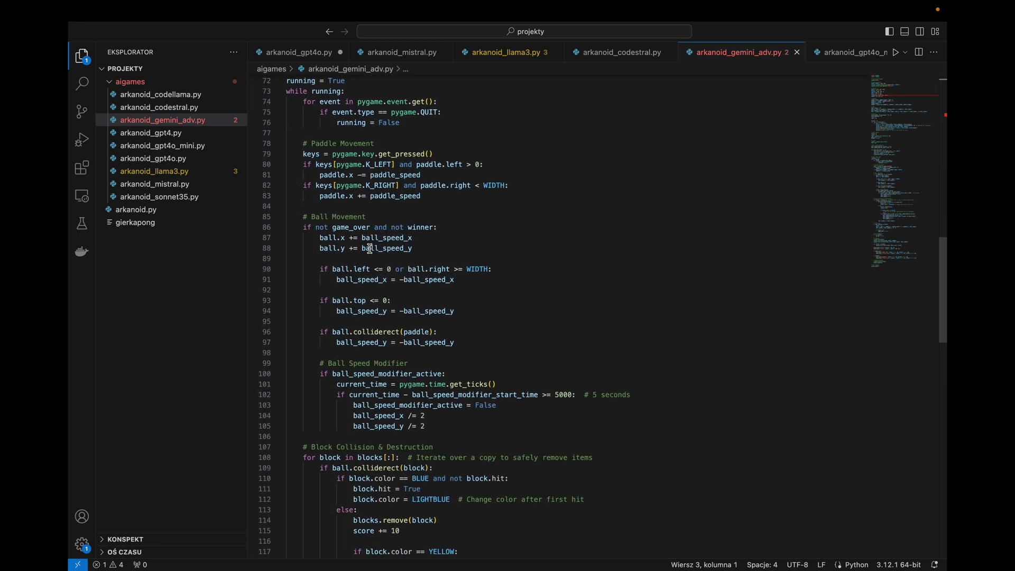
scroll(371, 249, "down", 3)
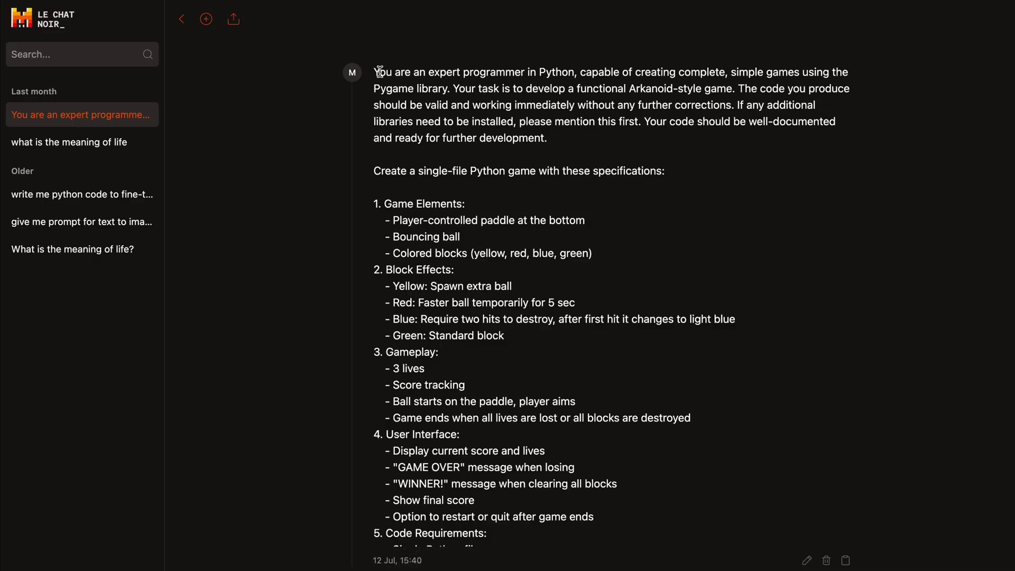
Scroll through Codestral's Arkanoid code to its end, then type python3 arkanoid_co in Terminal
left_click_drag(375, 71, 553, 167)
left_click(476, 212)
scroll(477, 214, "down", 3)
scroll(477, 216, "down", 8)
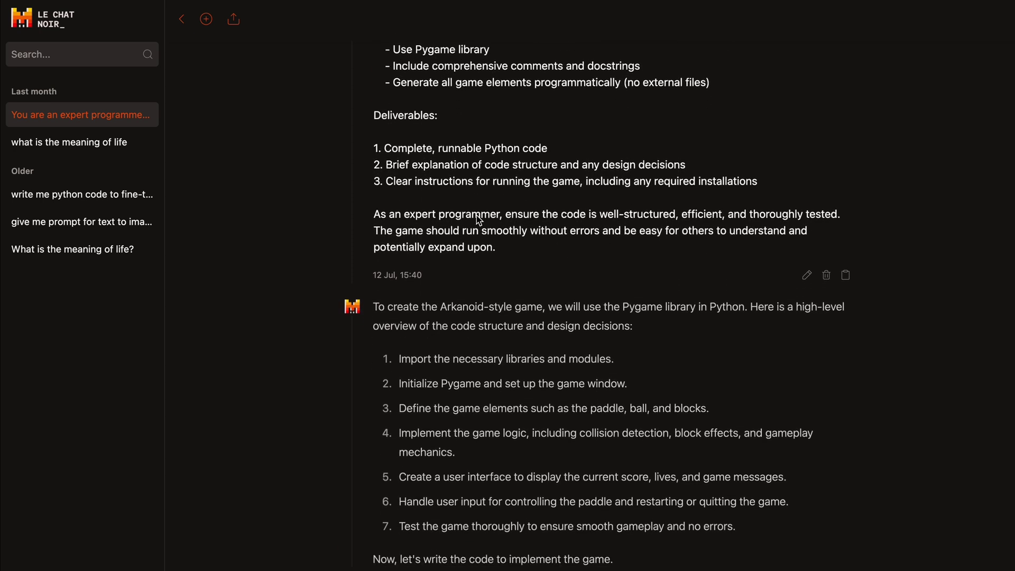
scroll(477, 215, "down", 7)
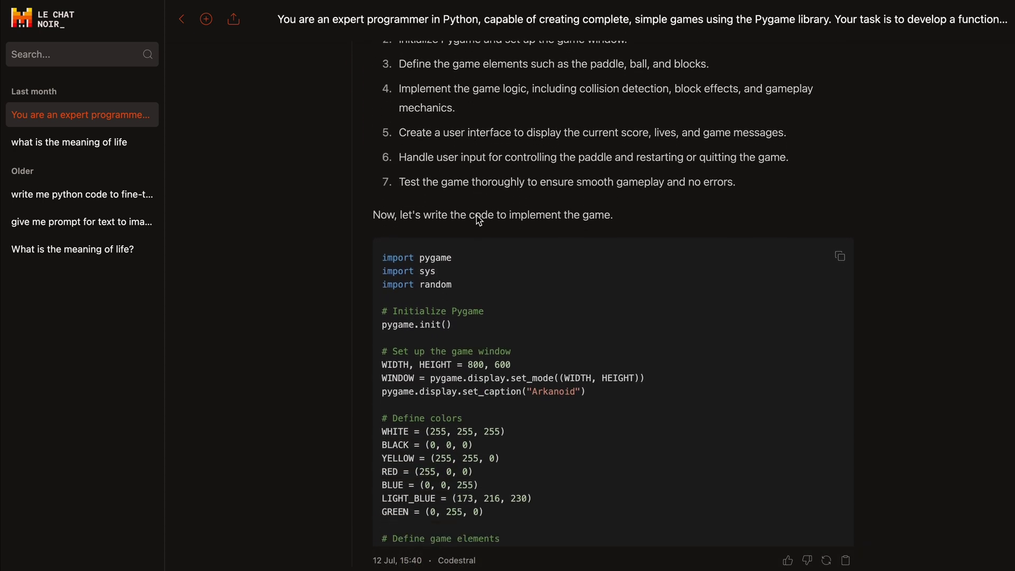
scroll(477, 215, "down", 16)
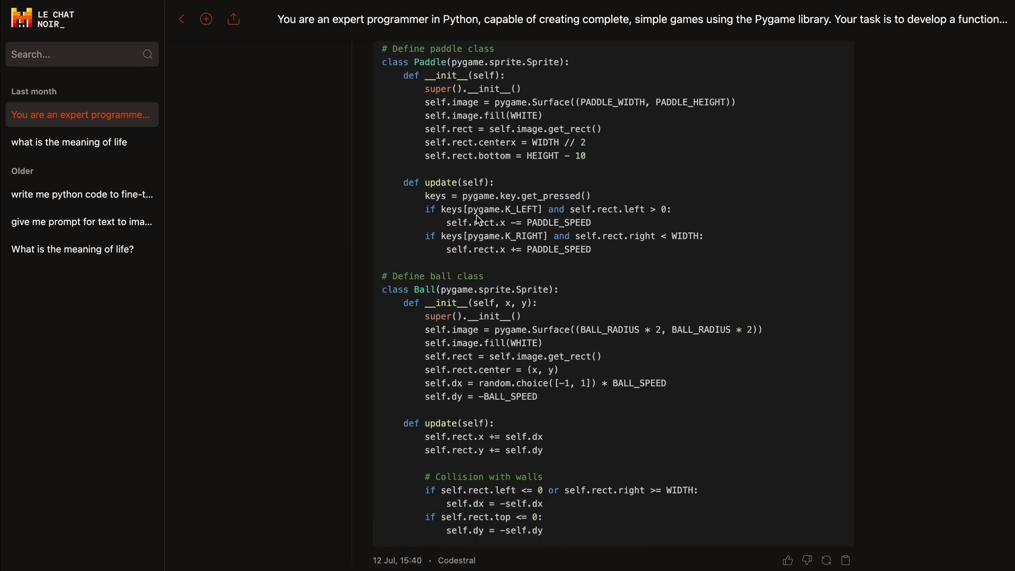
scroll(477, 215, "down", 20)
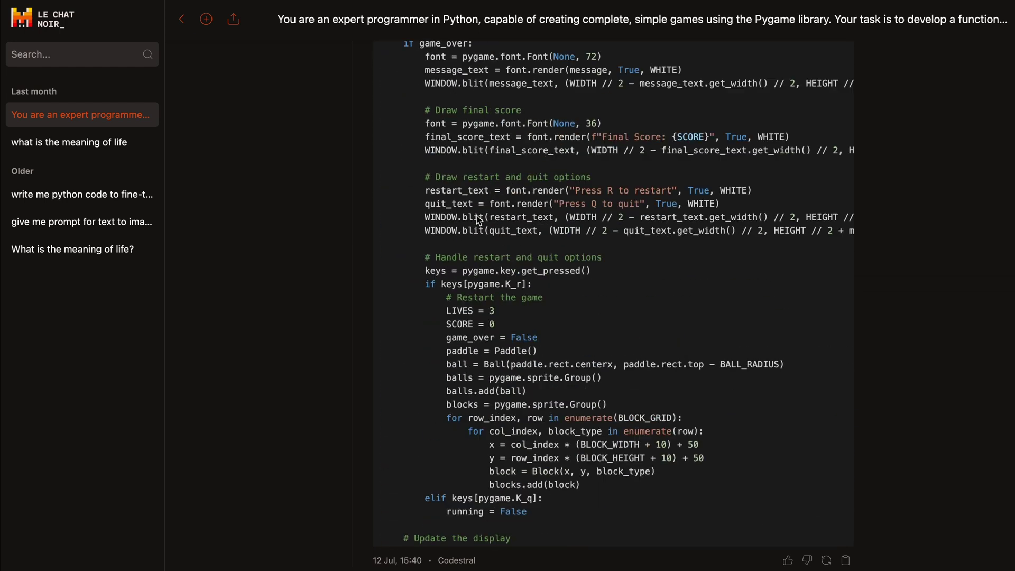
type("hon")
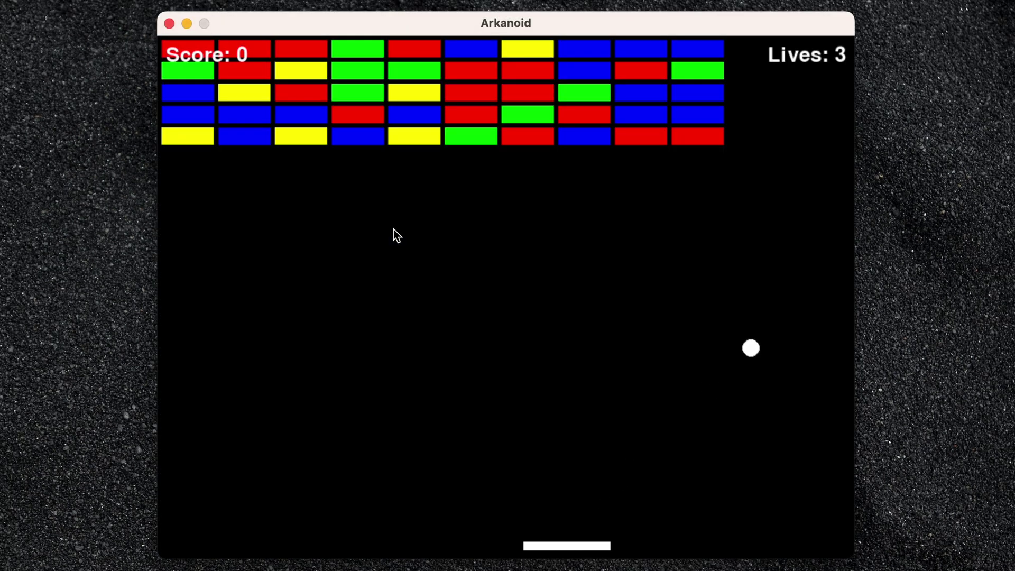
Steer Codestral's paddle left and right to return the ball until every life is lost
key("Left")
key("Left")
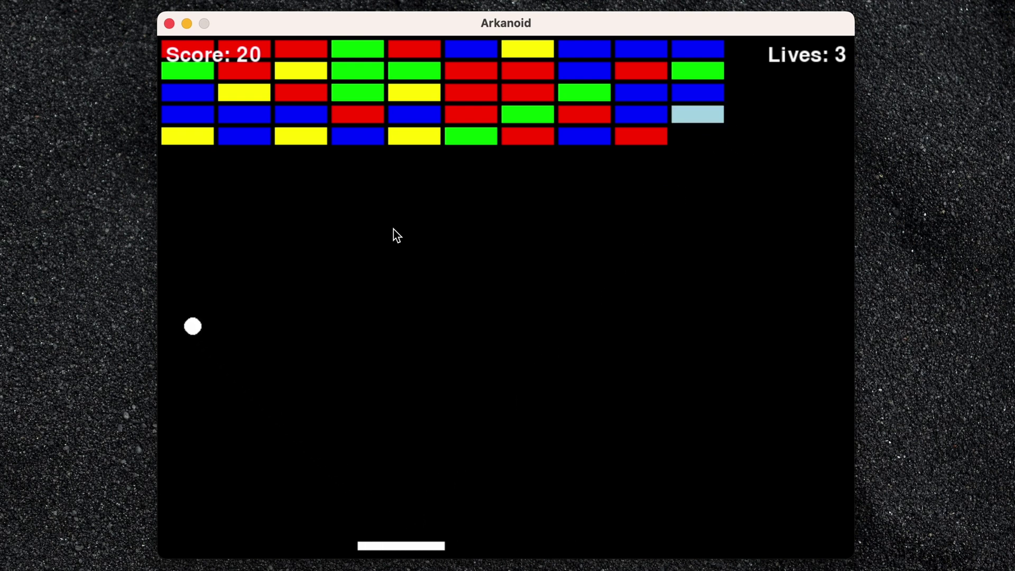
key("Right")
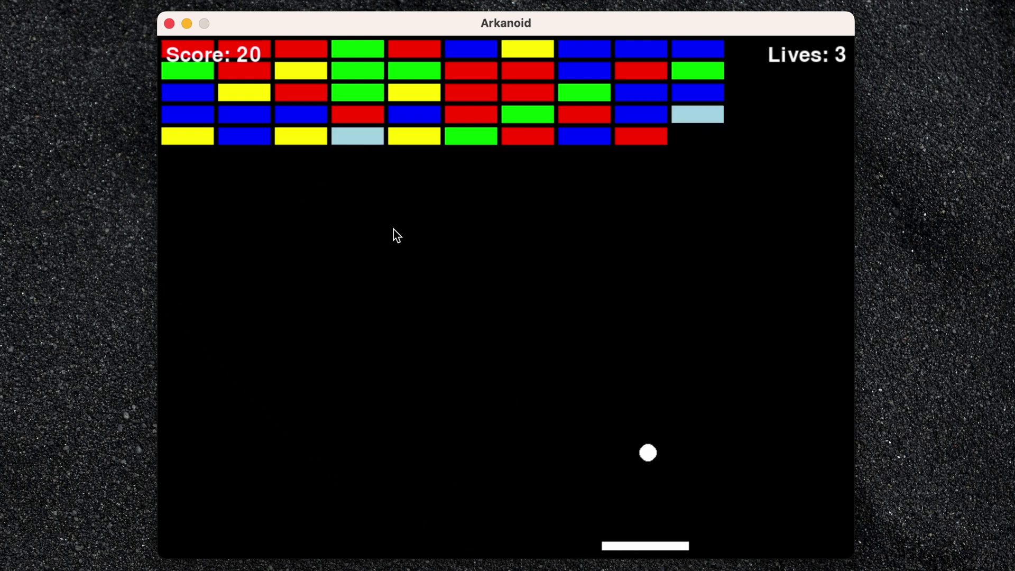
key("Right")
key("Left")
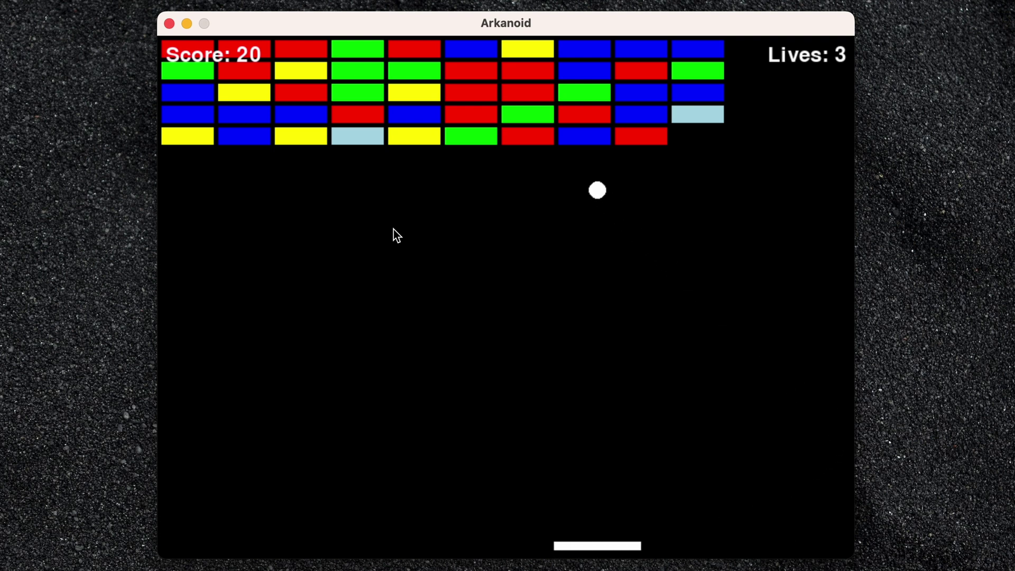
key("Left")
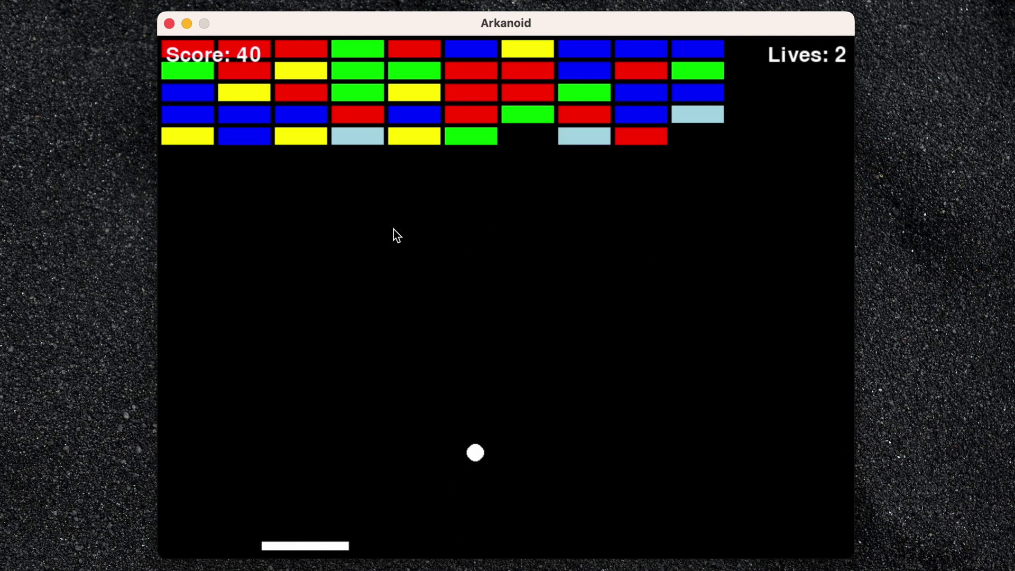
key("Right")
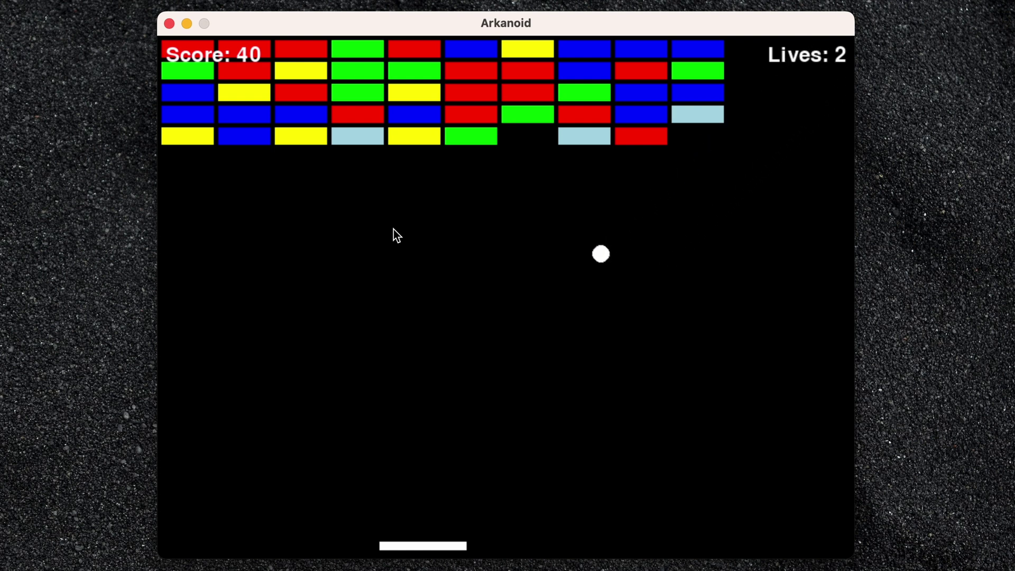
key("Left")
key("Left")
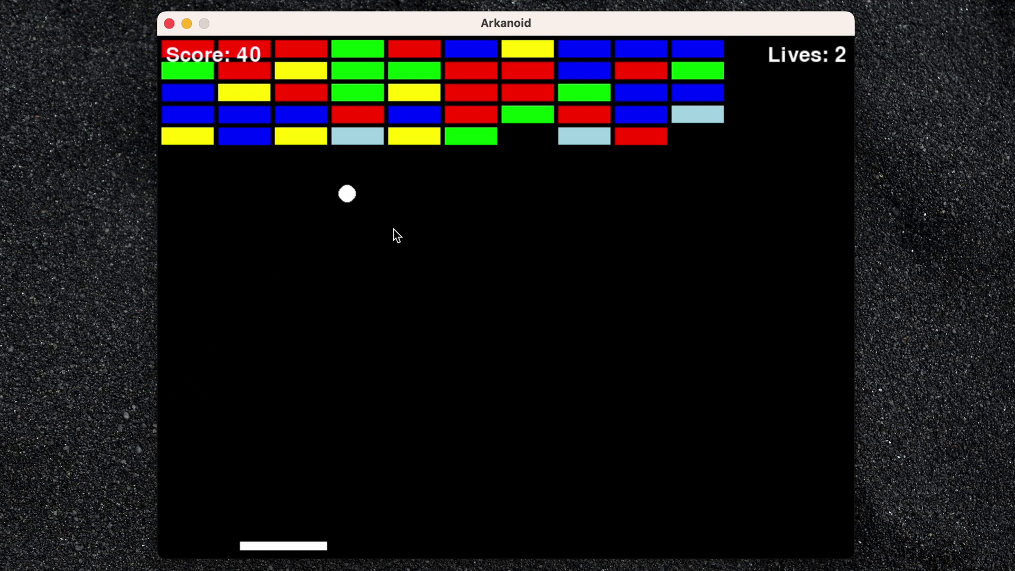
key("Right")
key("Right")
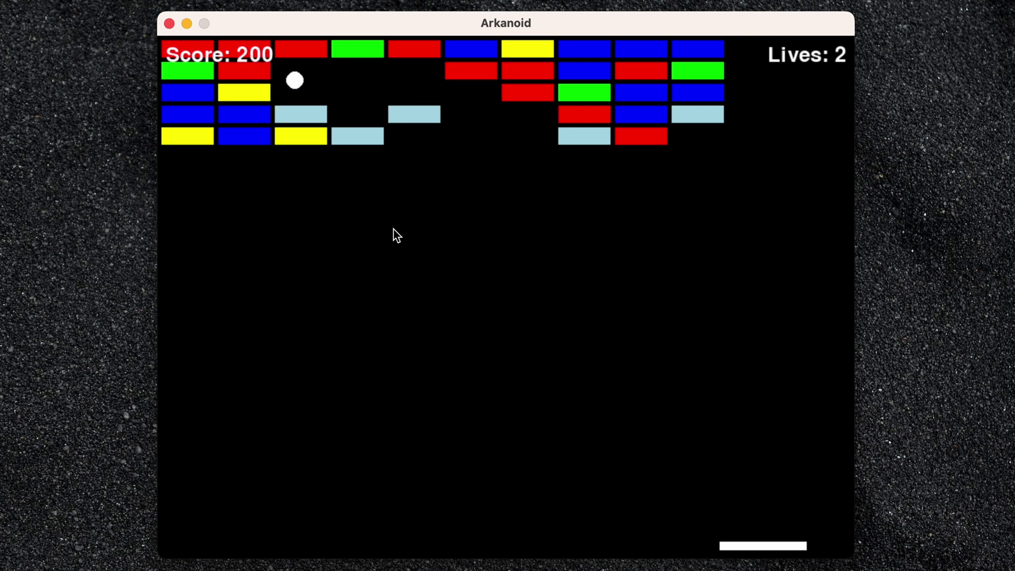
key("Left")
key("Left")
key("Left")
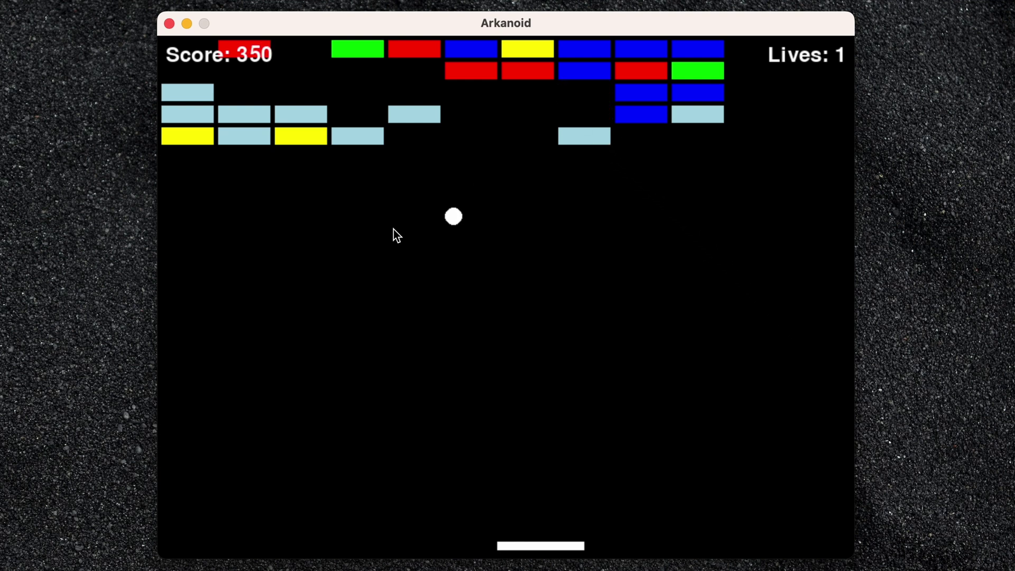
key("Left")
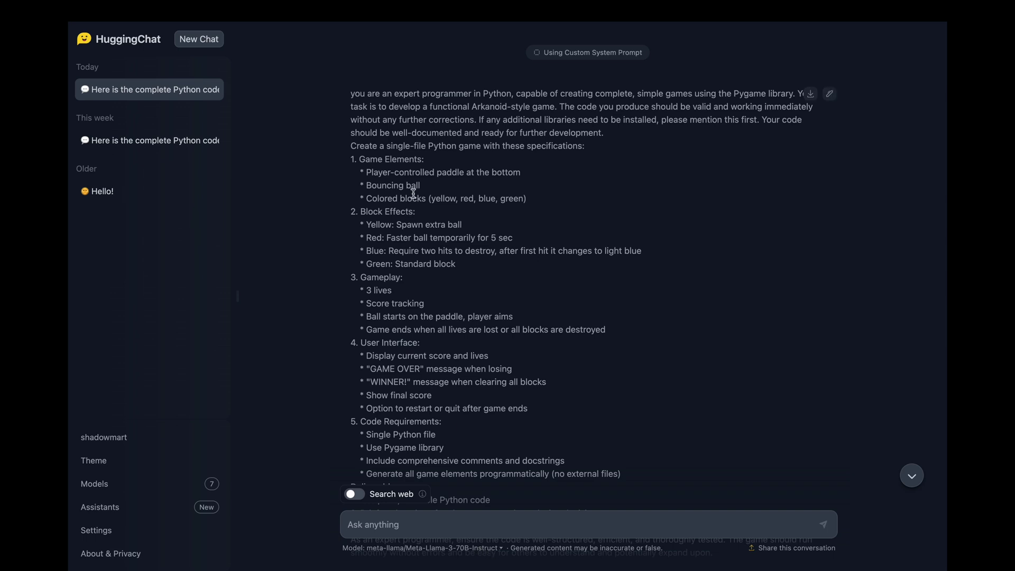
Scroll through the Llama 3 reply's code down to its Instructions list
scroll(381, 265, "down", 3)
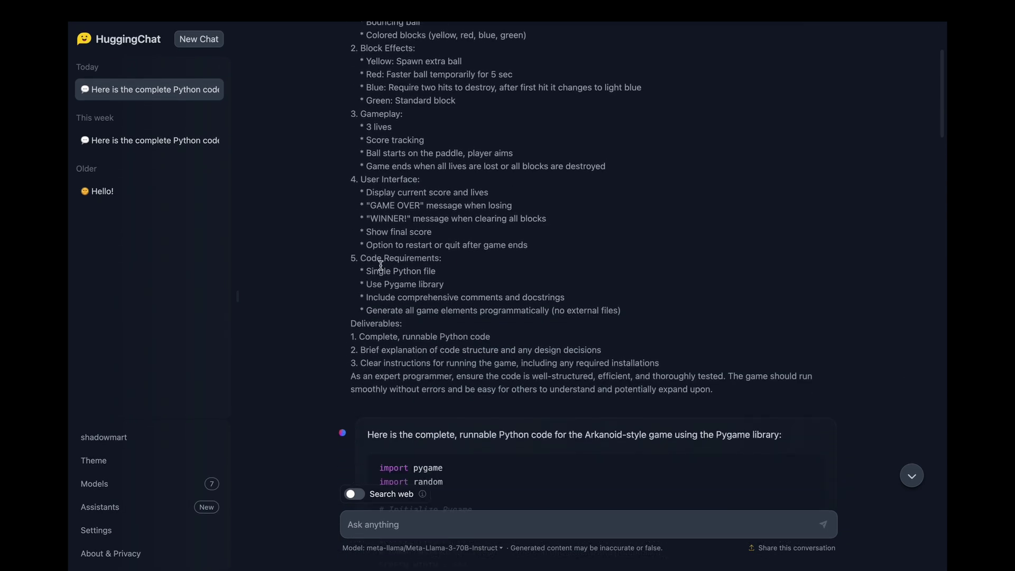
scroll(381, 264, "down", 20)
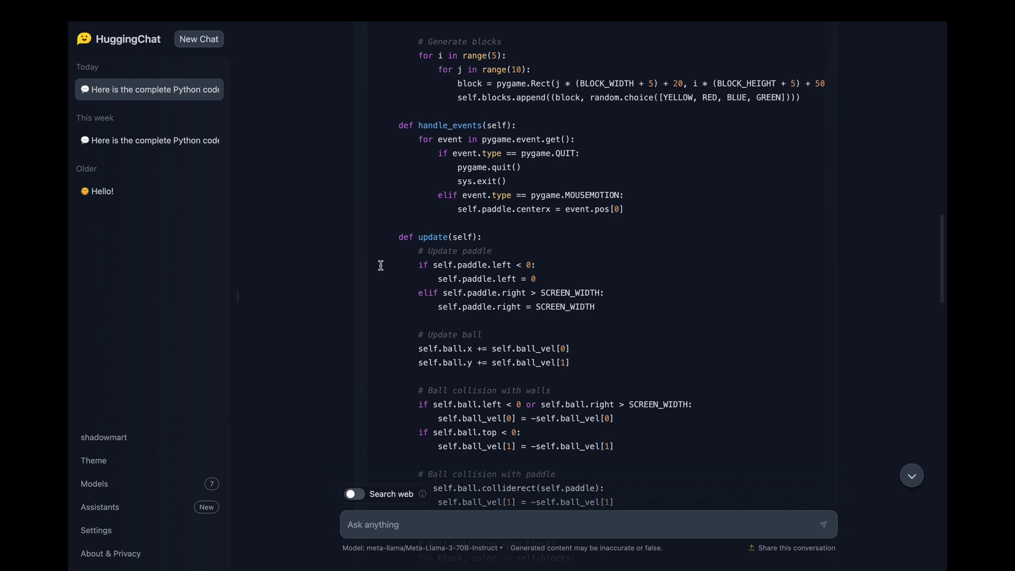
scroll(381, 266, "down", 20)
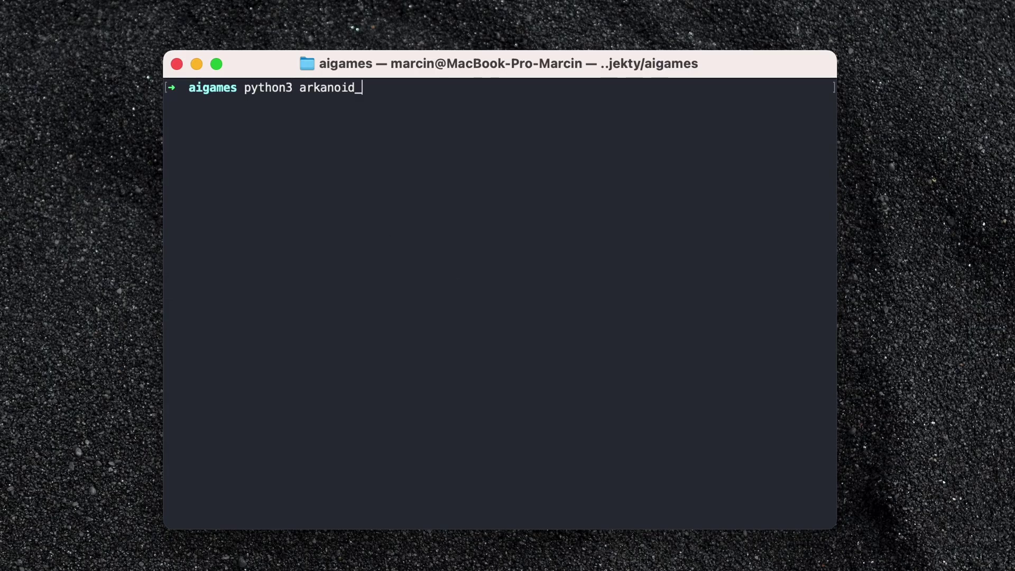
Run arkanoid_llama3.py and release a new ball into play while lives drop
key("Return")
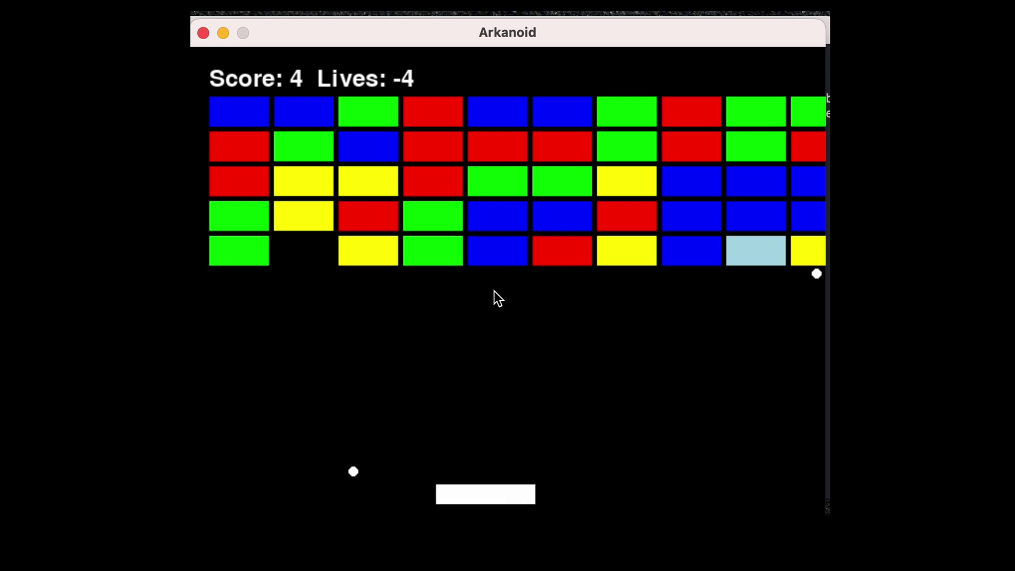
left_click(550, 298)
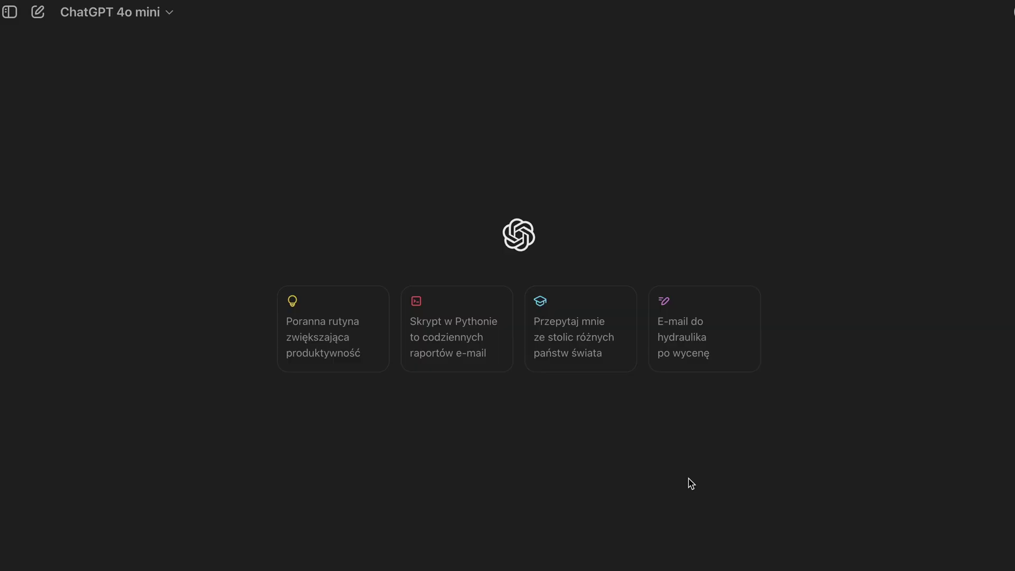
Send the pasted Arkanoid prompt to GPT-4o mini and scroll through its returned Python code
key("super+v")
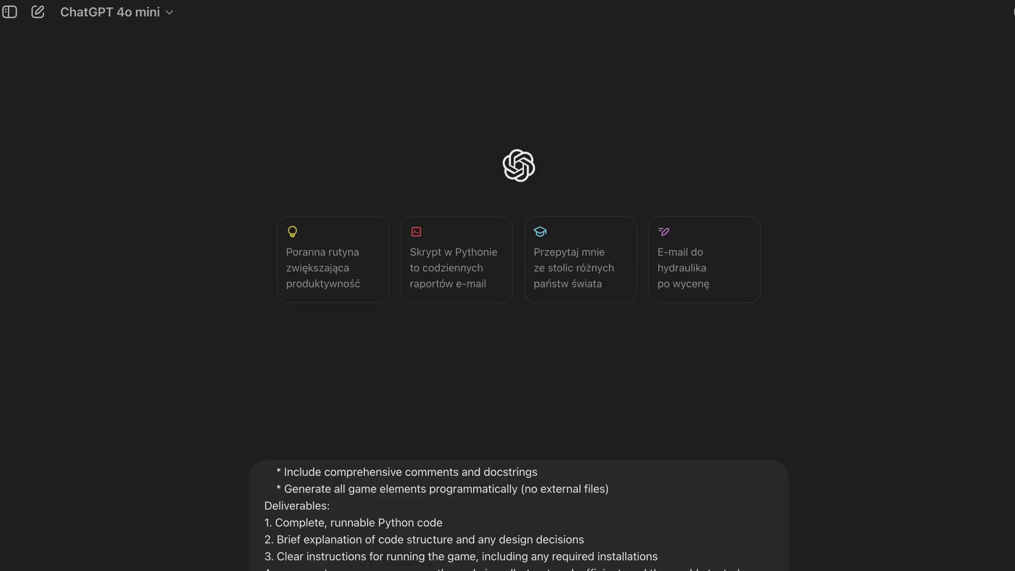
key("Return")
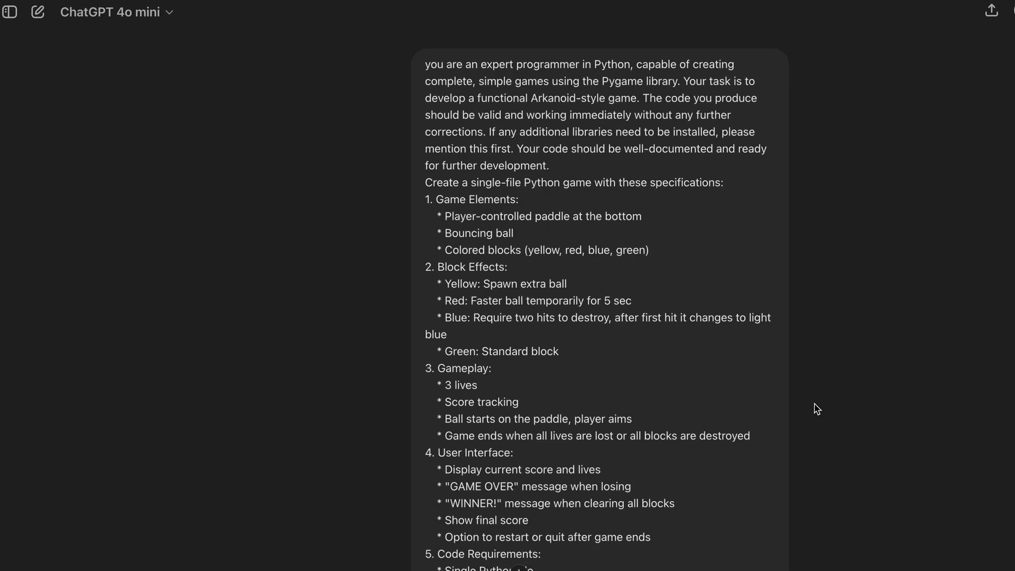
scroll(780, 369, "down", 15)
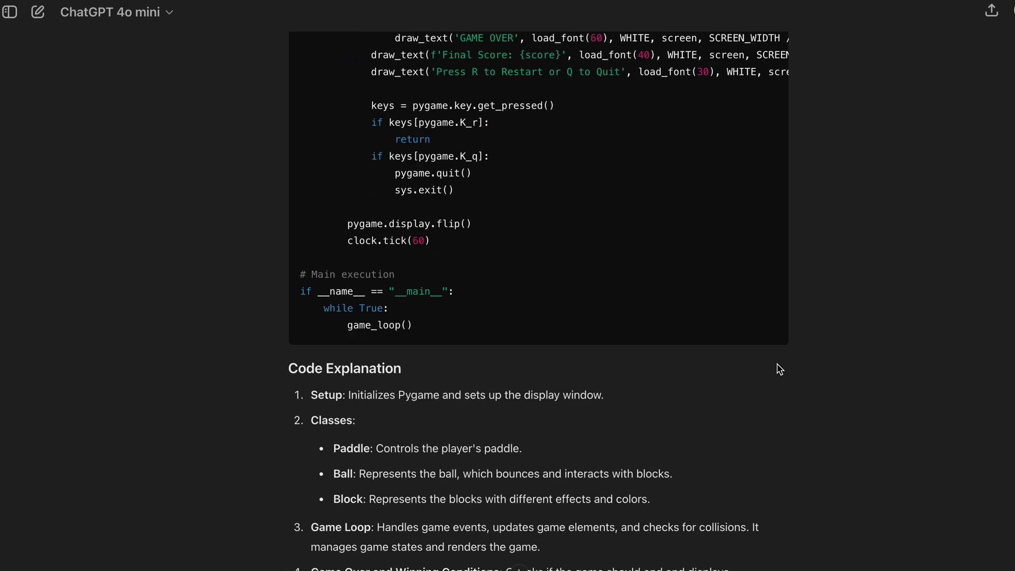
type("hon3 arkanoid_gpt4o_mini.py")
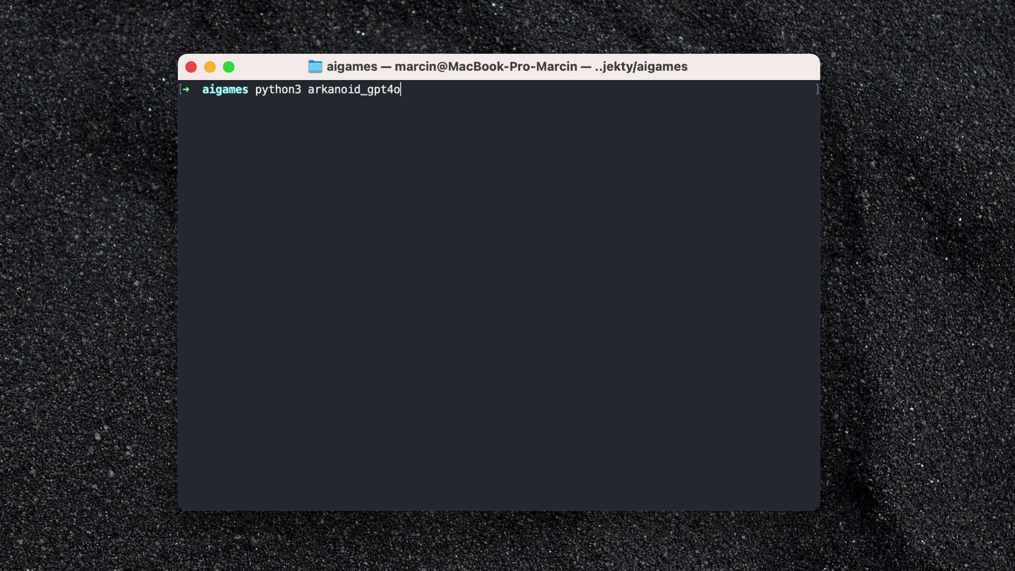
Run arkanoid_gpt4o_mini.py and steer the paddle under the balls to reach Score 150
key("Return")
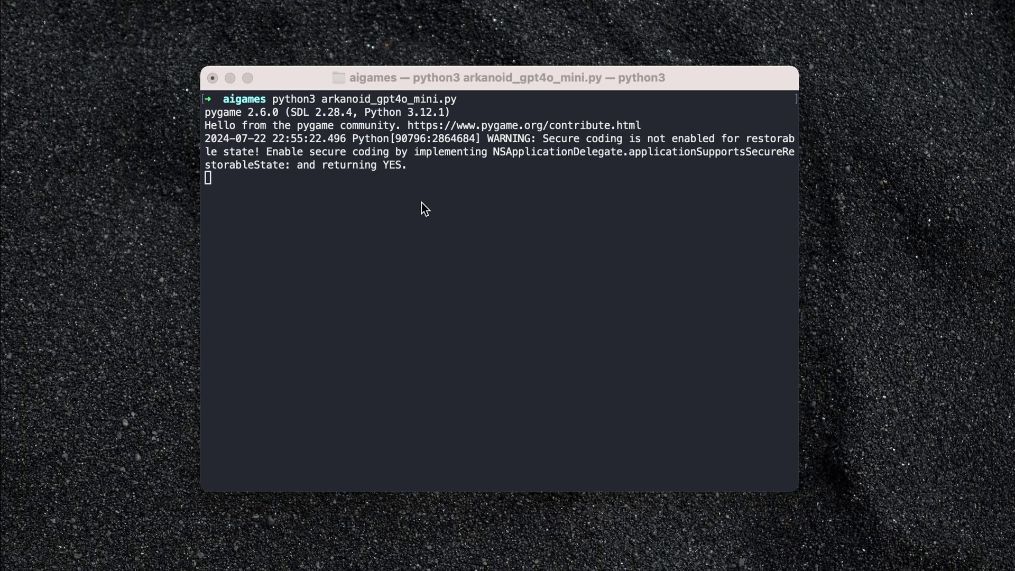
key("Right")
key("Left")
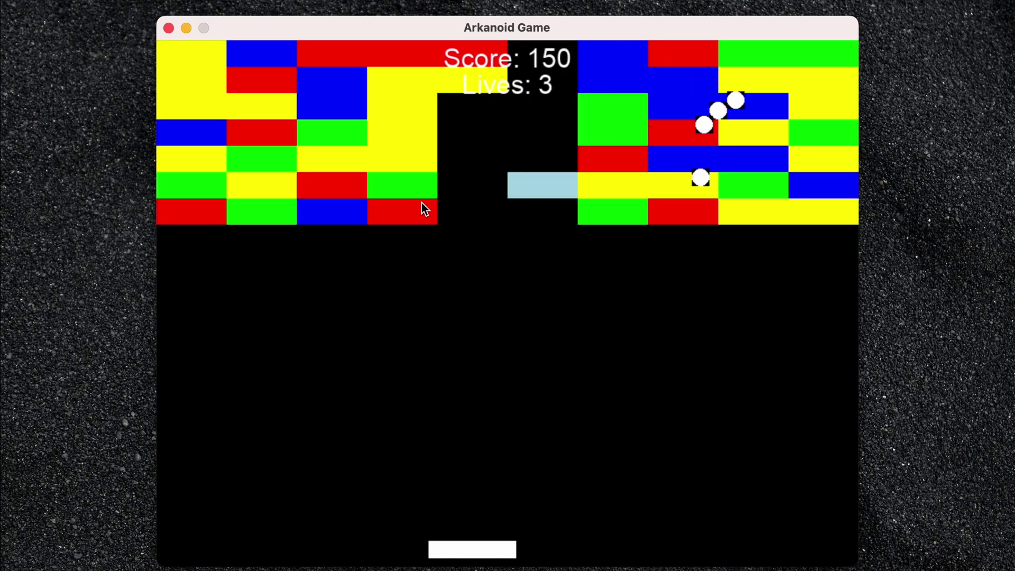
key("Right")
key("Right")
key("Left")
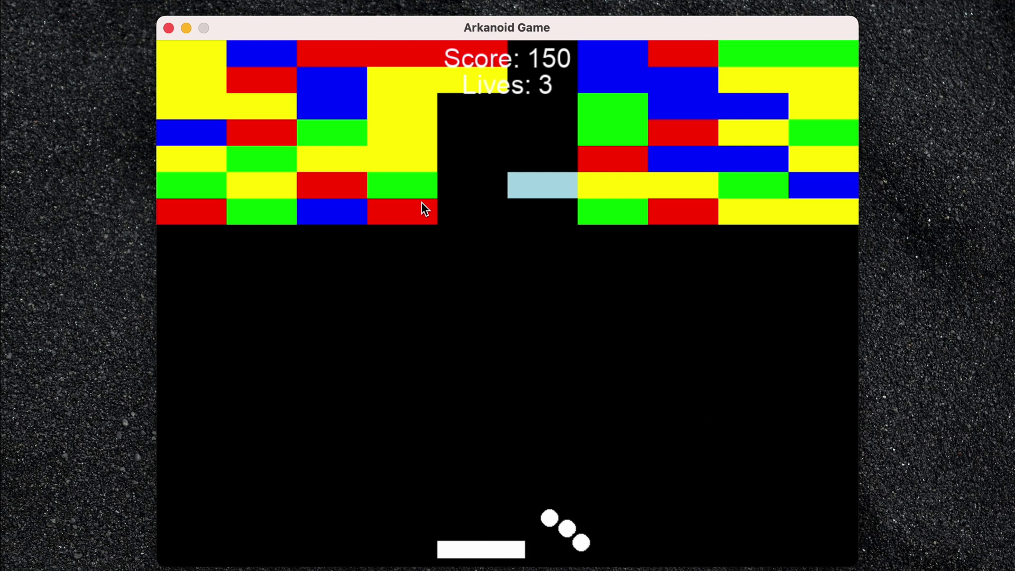
key("Left")
key("Left")
key("Right")
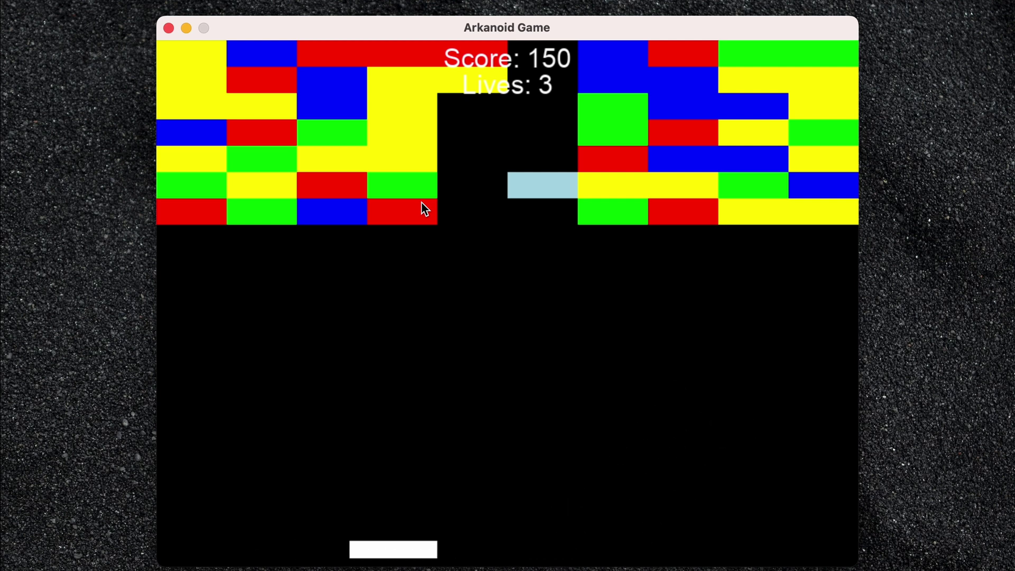